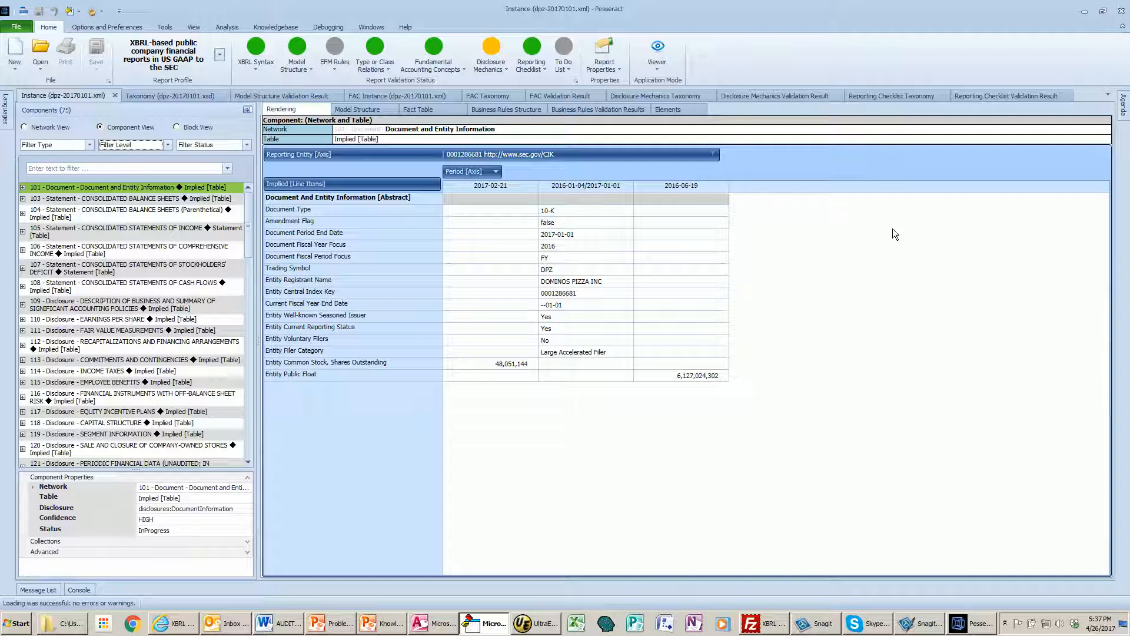
# - Review the model structure validation results for the dpz-20170101 report and return to the instance document
pyautogui.click(256, 73)
pyautogui.click(273, 88)
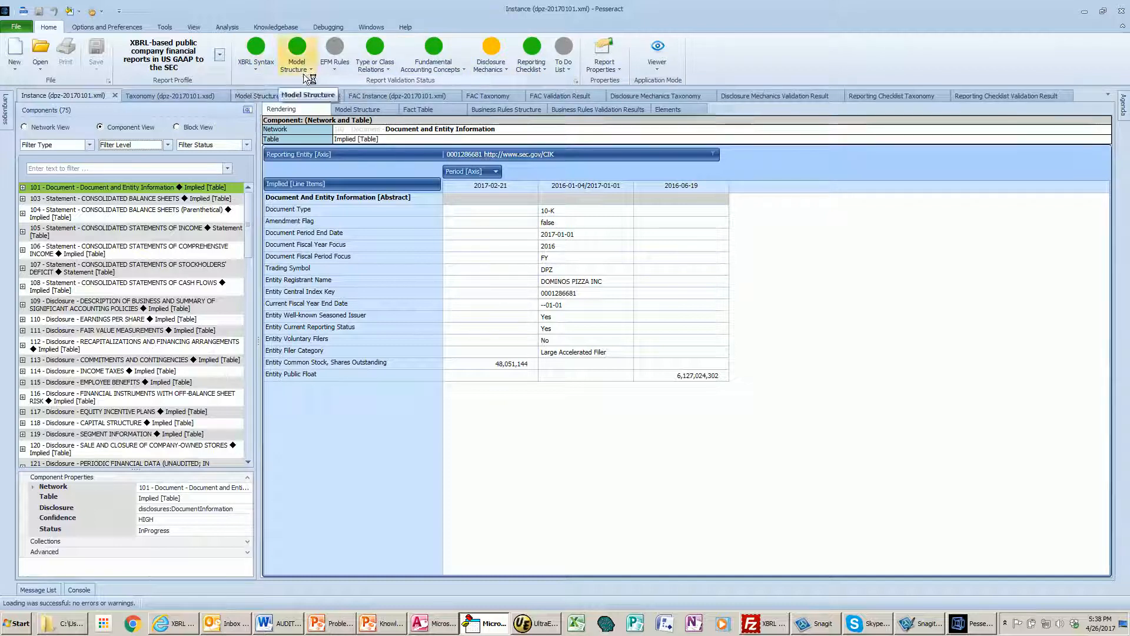
pyautogui.click(291, 95)
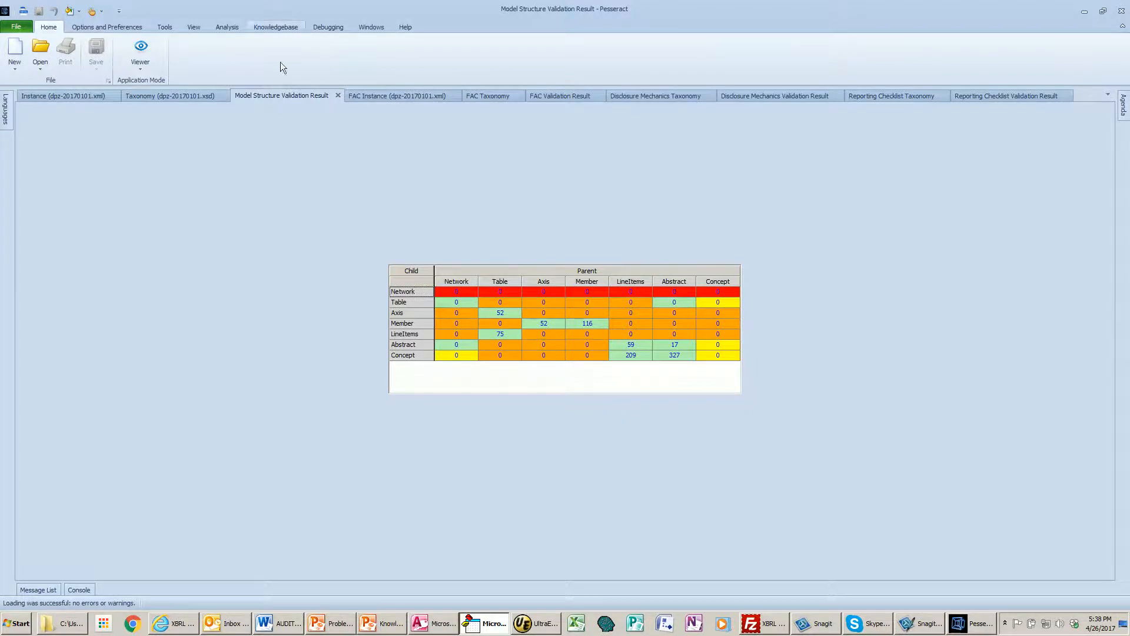
pyautogui.click(68, 96)
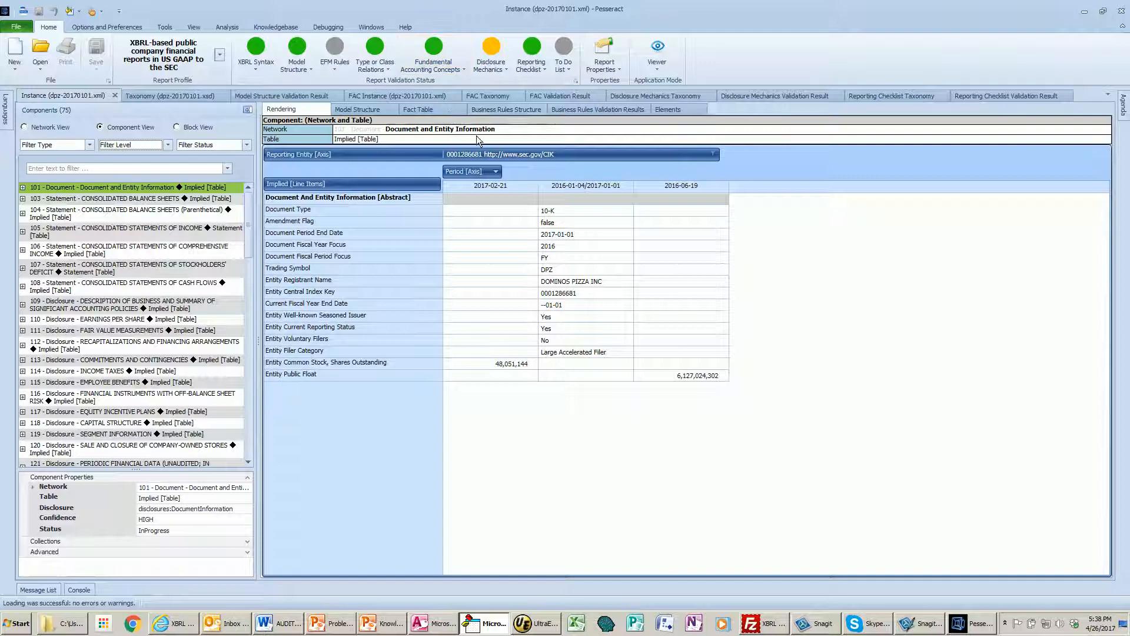
# - Examine the FAC instance and the fundamental accounting concepts validation results, and return to the report instance
pyautogui.click(403, 96)
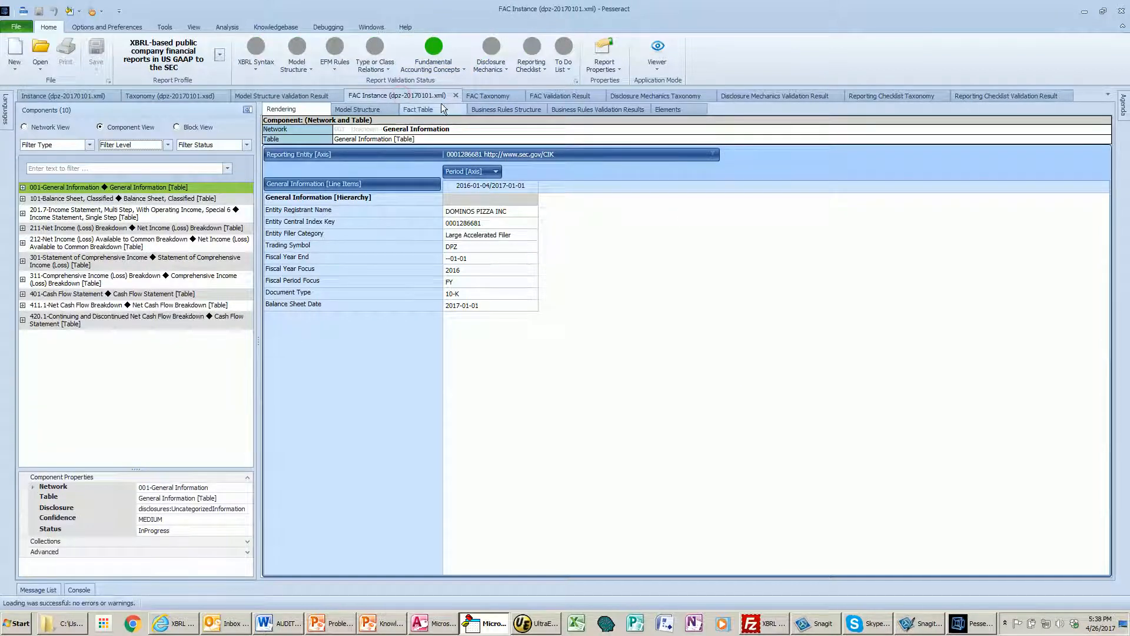
pyautogui.click(548, 94)
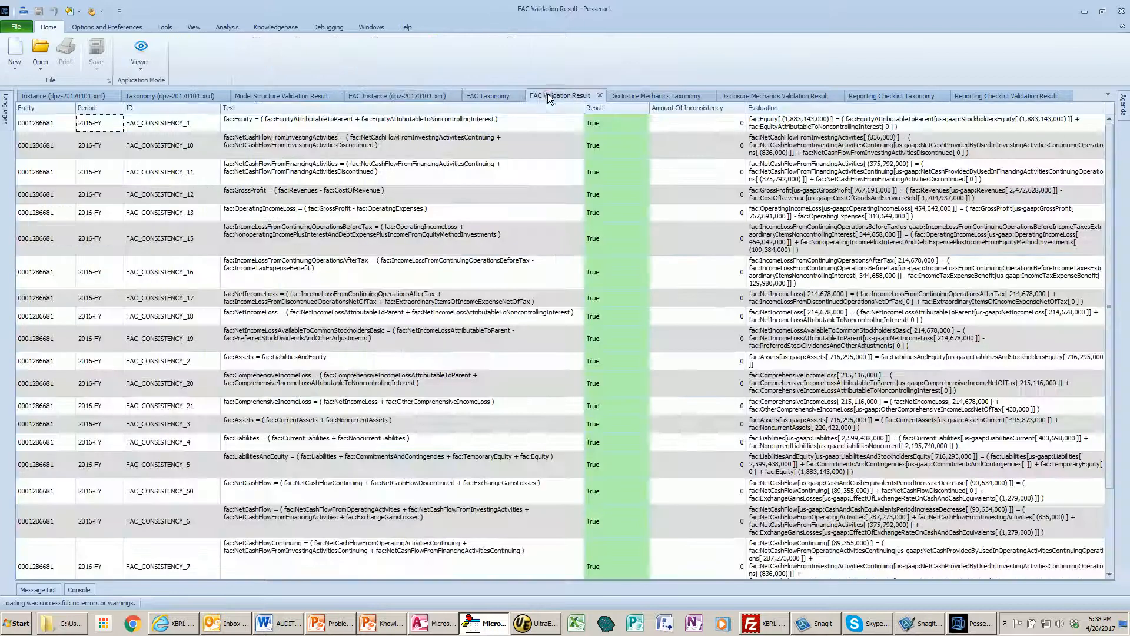
pyautogui.moveTo(1110, 188); pyautogui.dragTo(1103, 335)
pyautogui.scroll(1, 1103, 334)
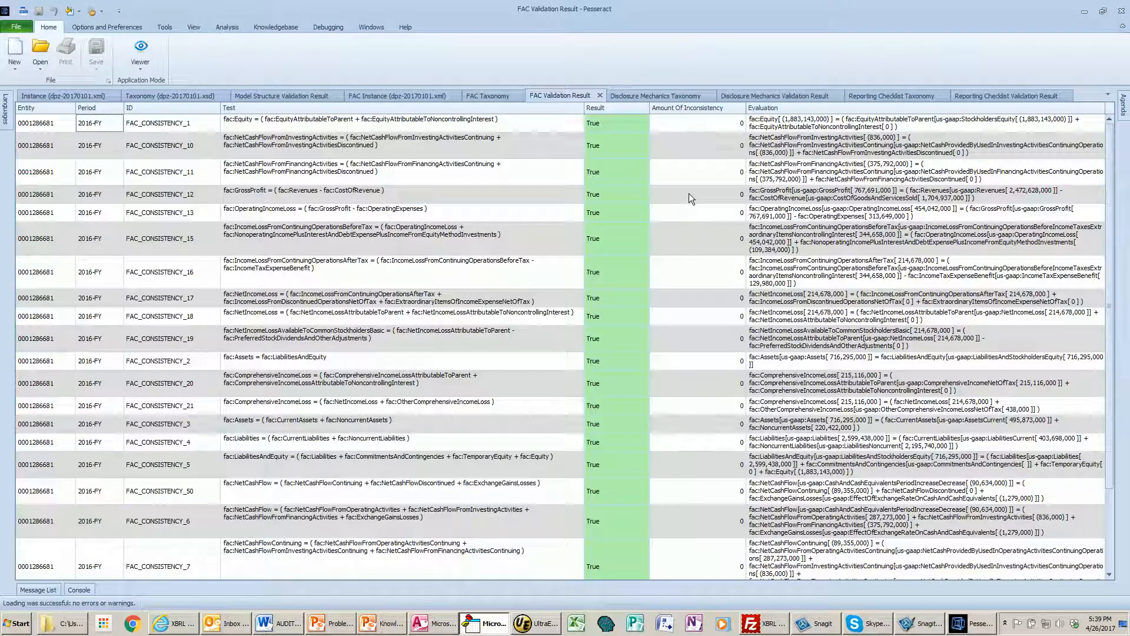
pyautogui.click(73, 97)
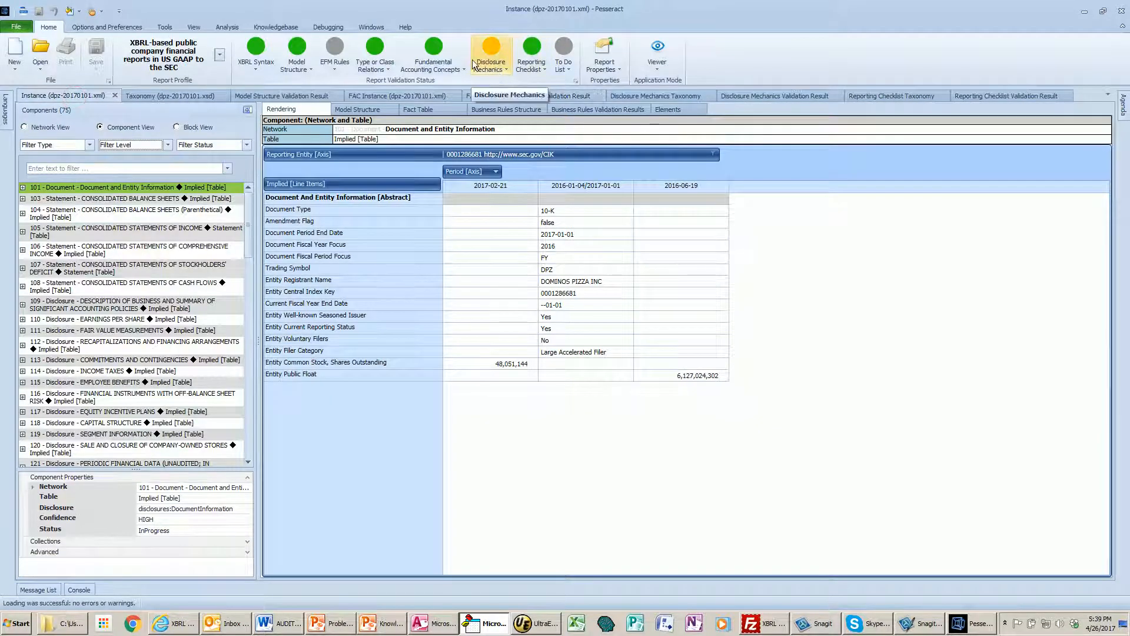
# - Show the disclosure mechanics validation results and widen the Disclosure column so the names are easier to read
pyautogui.click(782, 94)
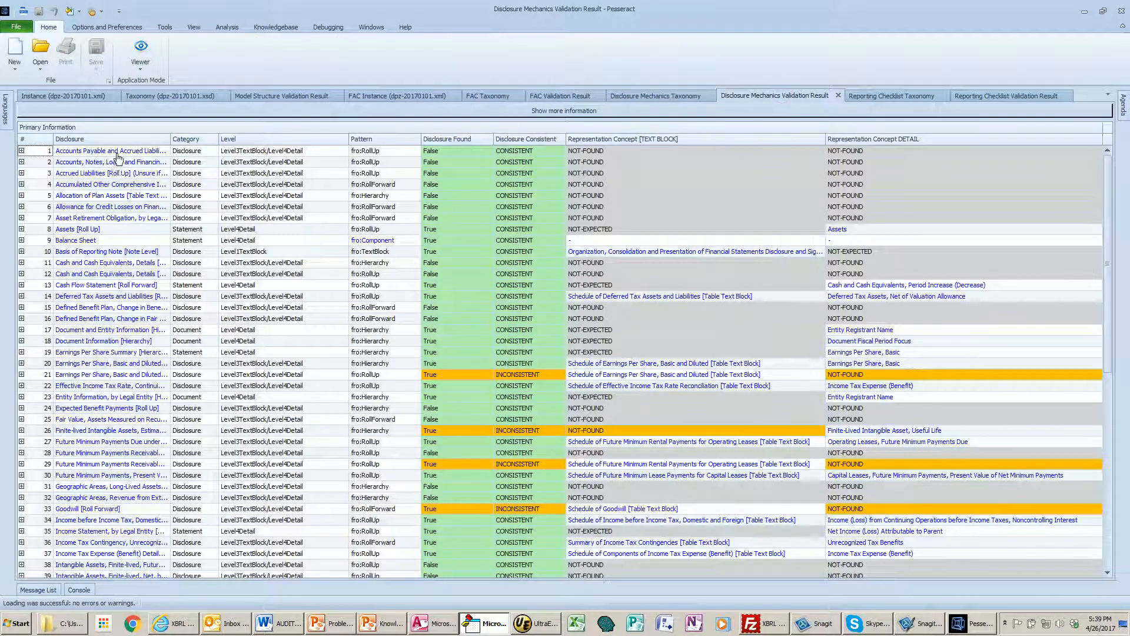
pyautogui.moveTo(1109, 172); pyautogui.dragTo(1123, 112)
pyautogui.moveTo(171, 137); pyautogui.dragTo(238, 143)
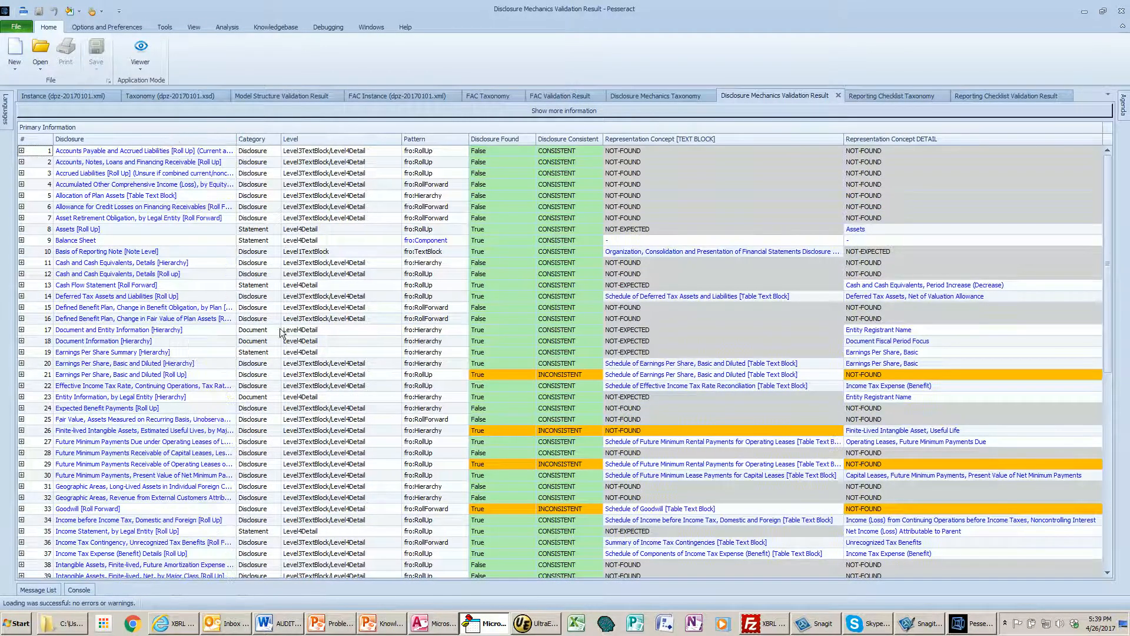
pyautogui.scroll(-7, 282, 375)
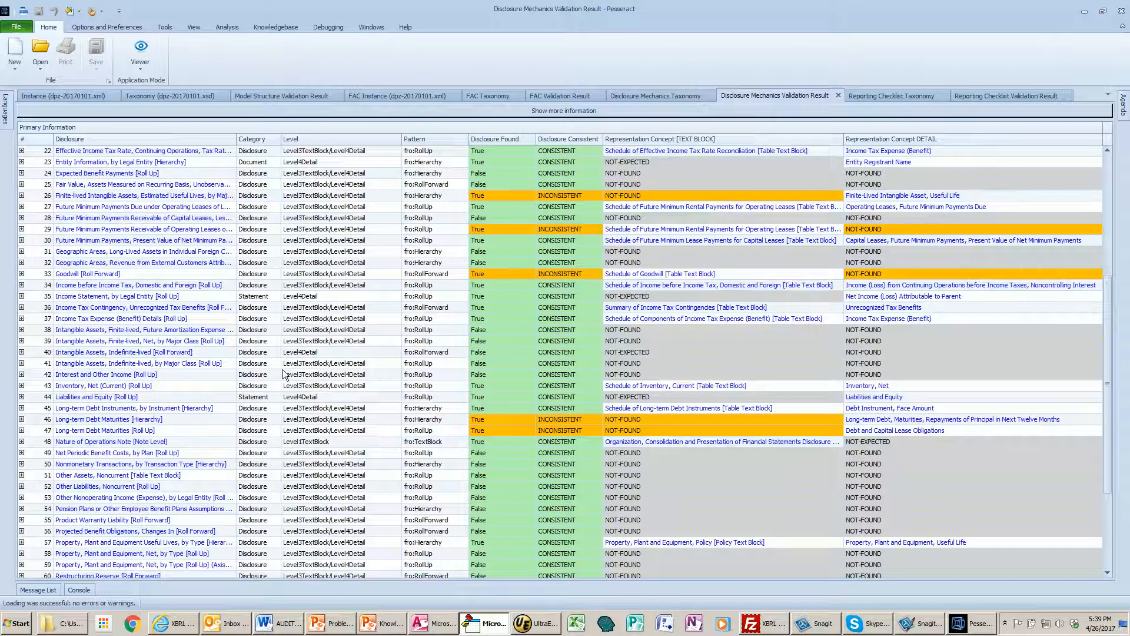
# - Expand the Inventory, Net (Current) [Roll Up] disclosure to read its mechanics validation explanation, and collapse it again
pyautogui.click(26, 385)
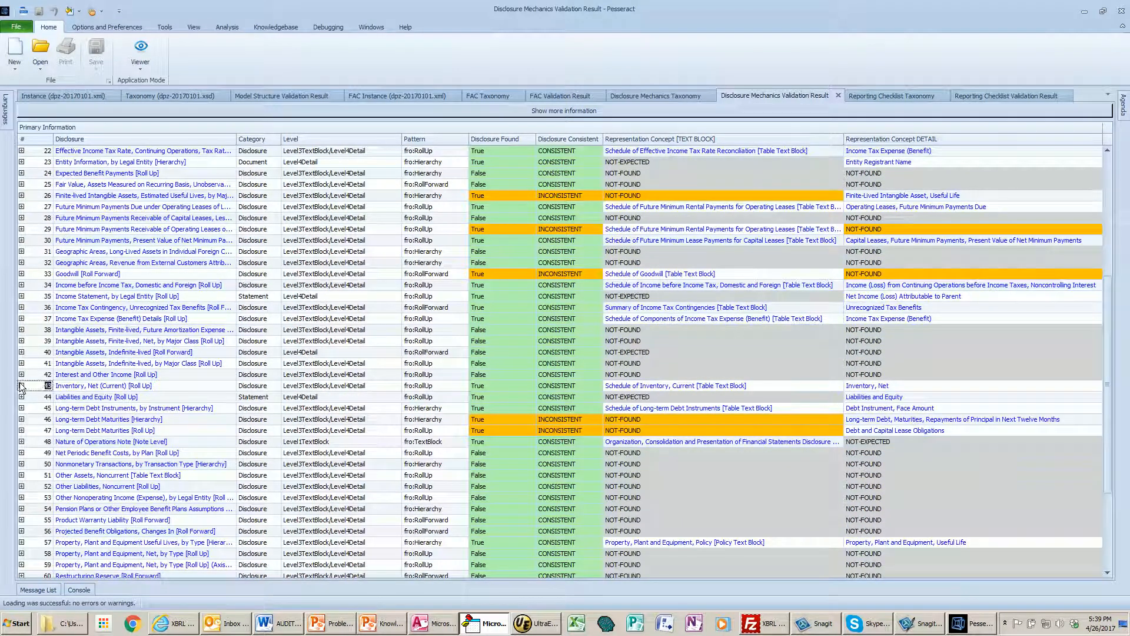
pyautogui.click(22, 385)
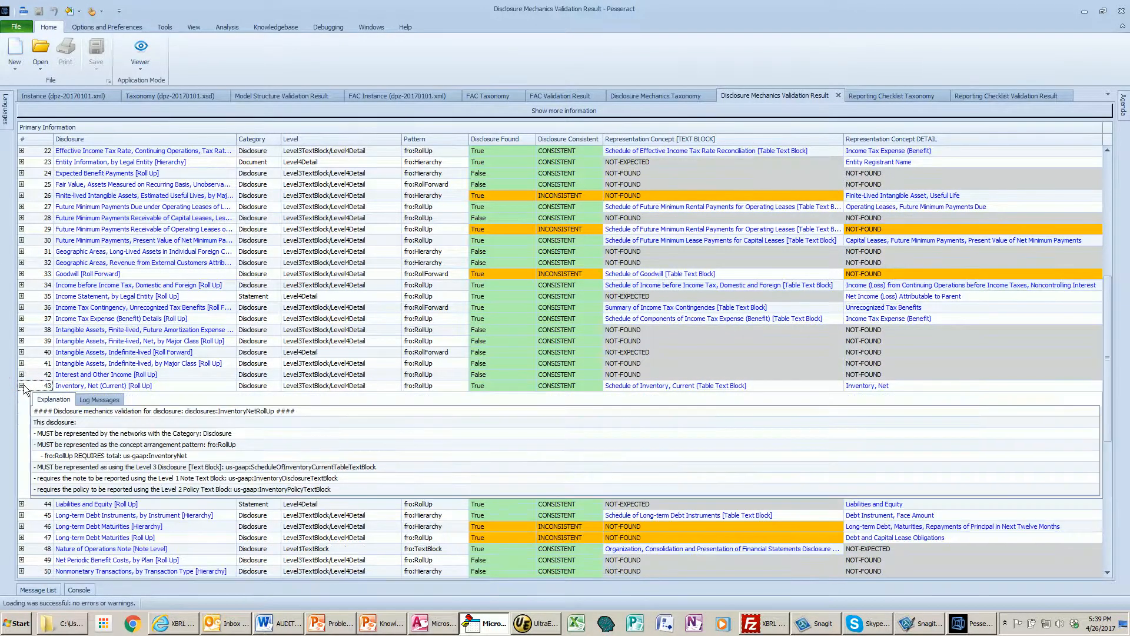
pyautogui.scroll(-6, 21, 388)
pyautogui.scroll(-1, 22, 386)
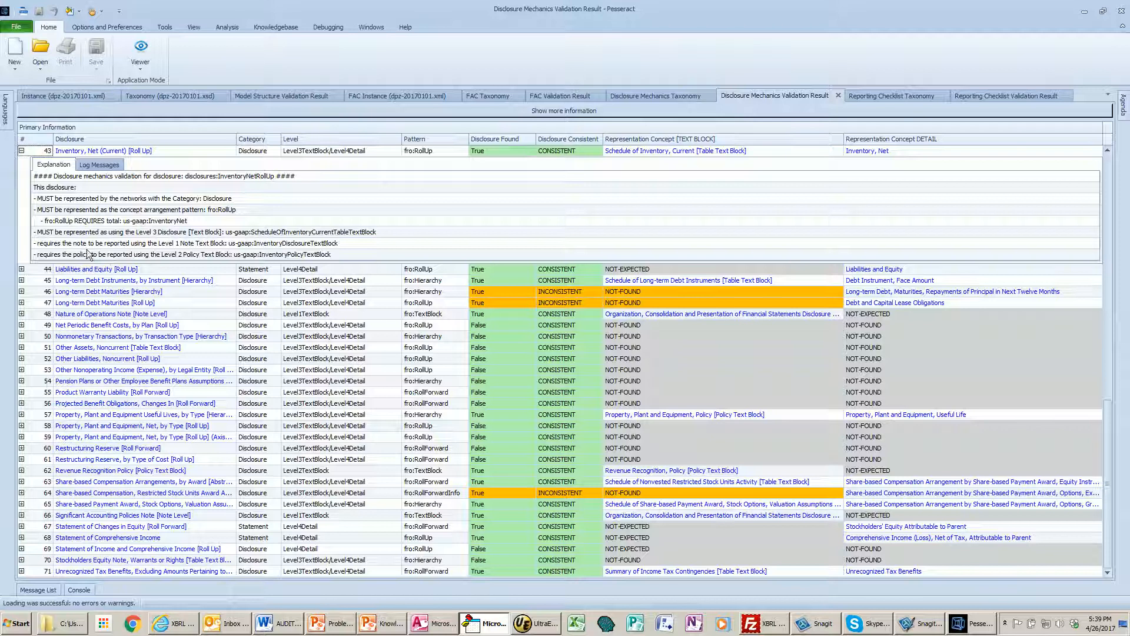
pyautogui.click(21, 151)
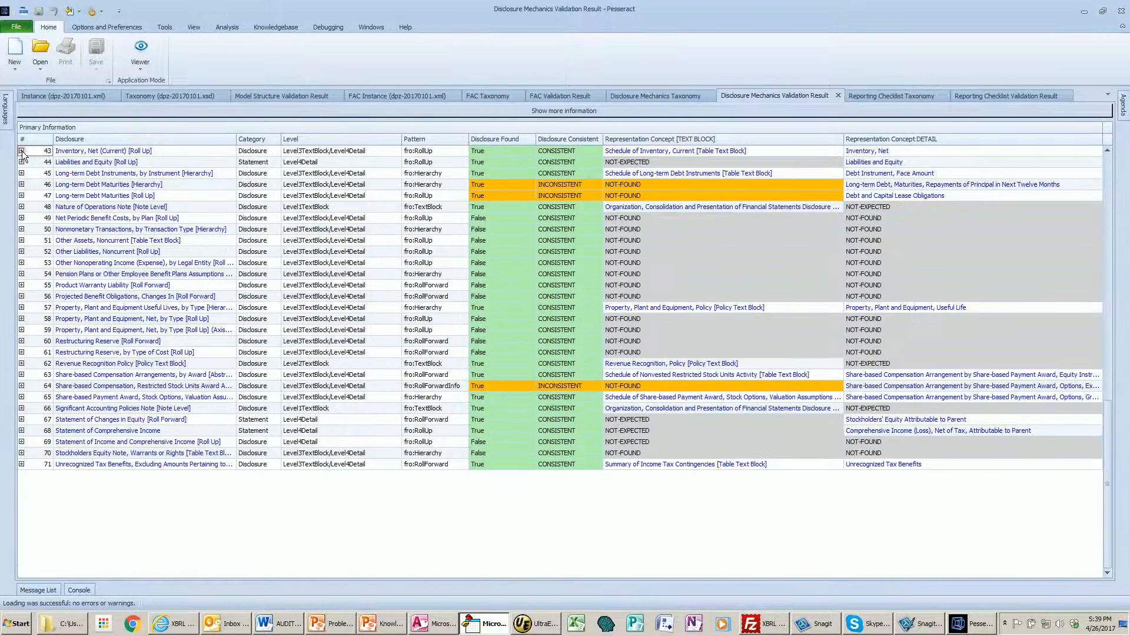
# - Review the reporting checklist validation results and return to the report instance
pyautogui.click(37, 94)
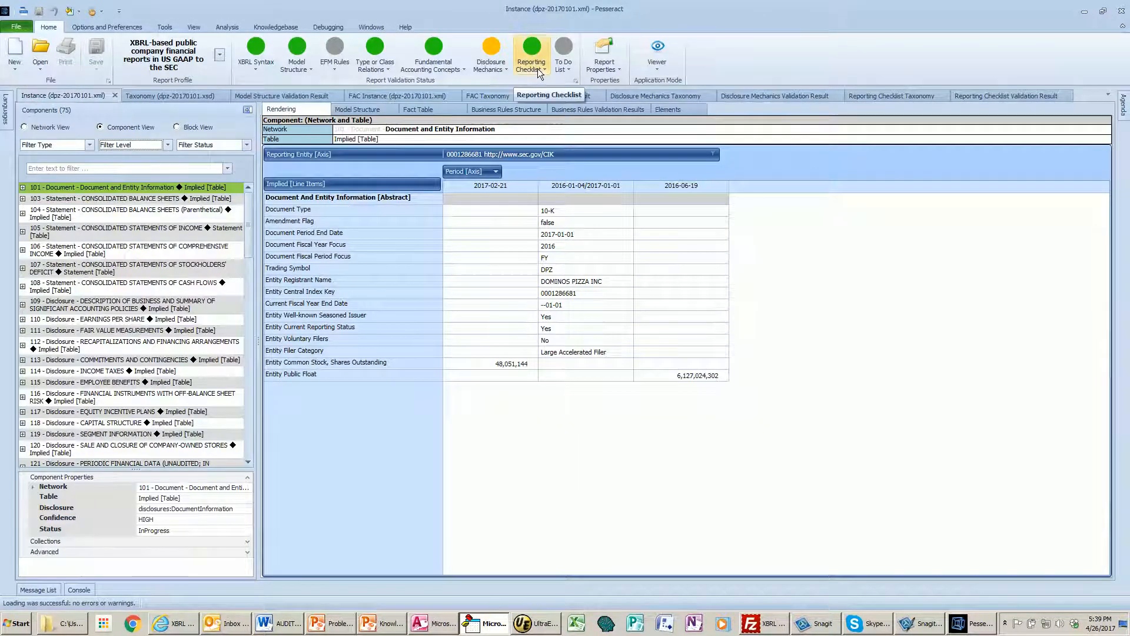
pyautogui.click(1018, 95)
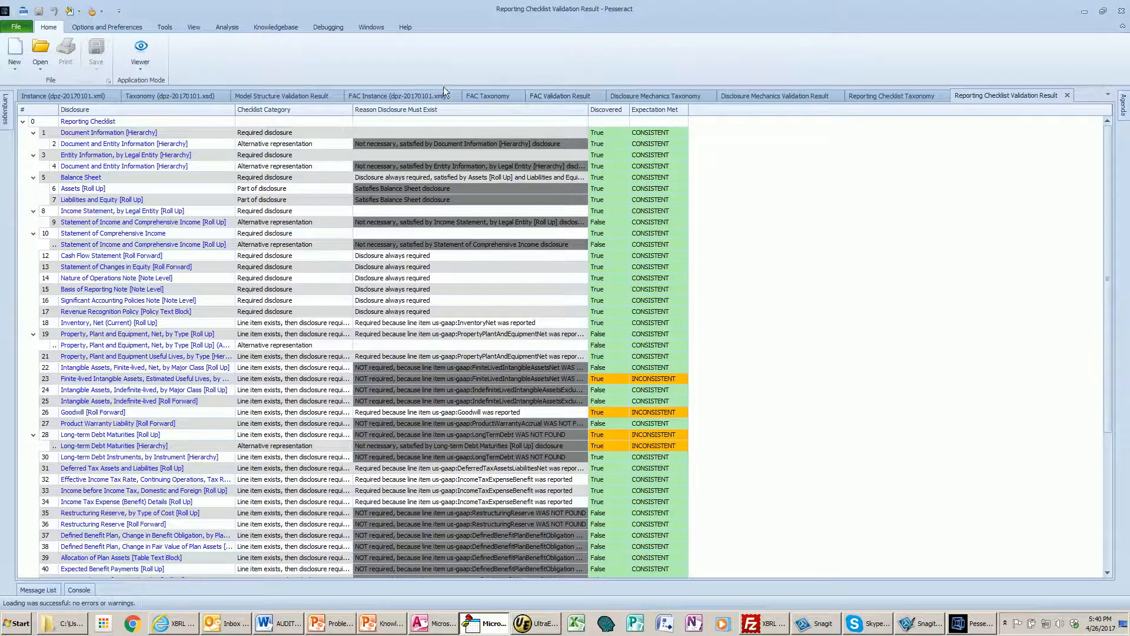
pyautogui.click(87, 96)
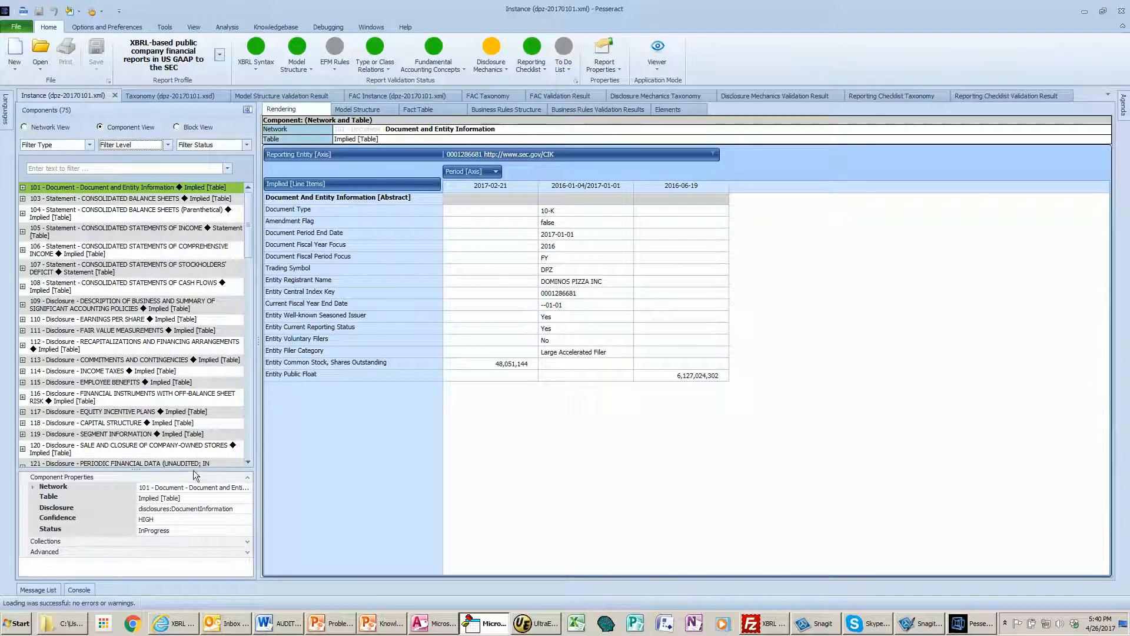
# - Display the 103 - Statement - CONSOLIDATED BALANCE SHEETS component and inspect its Disclosure and Confidence properties
pyautogui.click(142, 200)
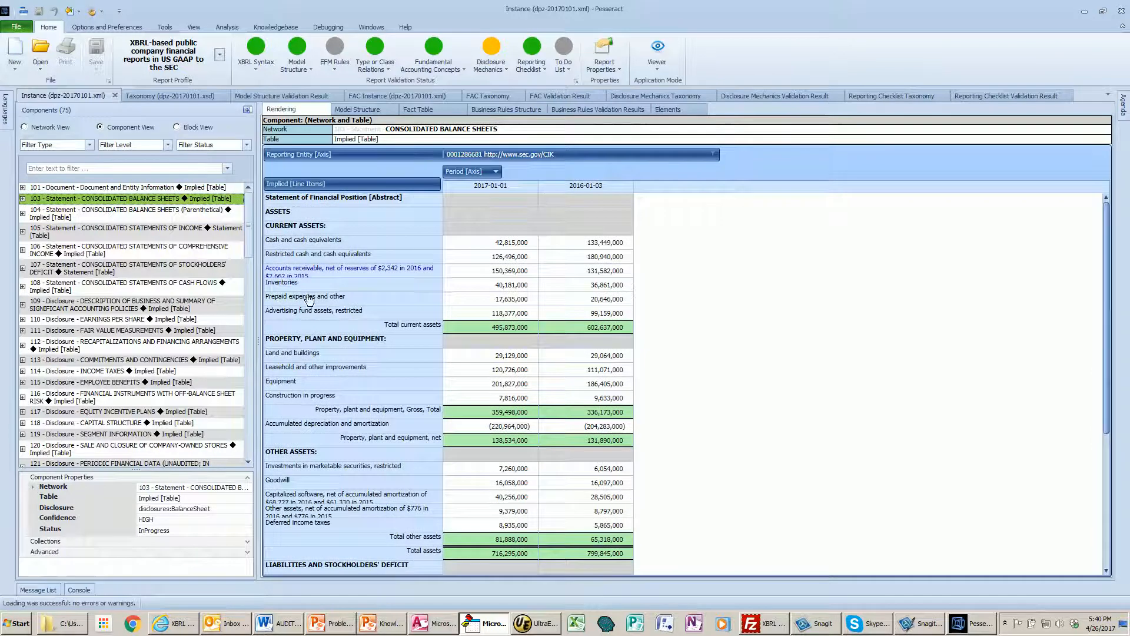
pyautogui.click(225, 507)
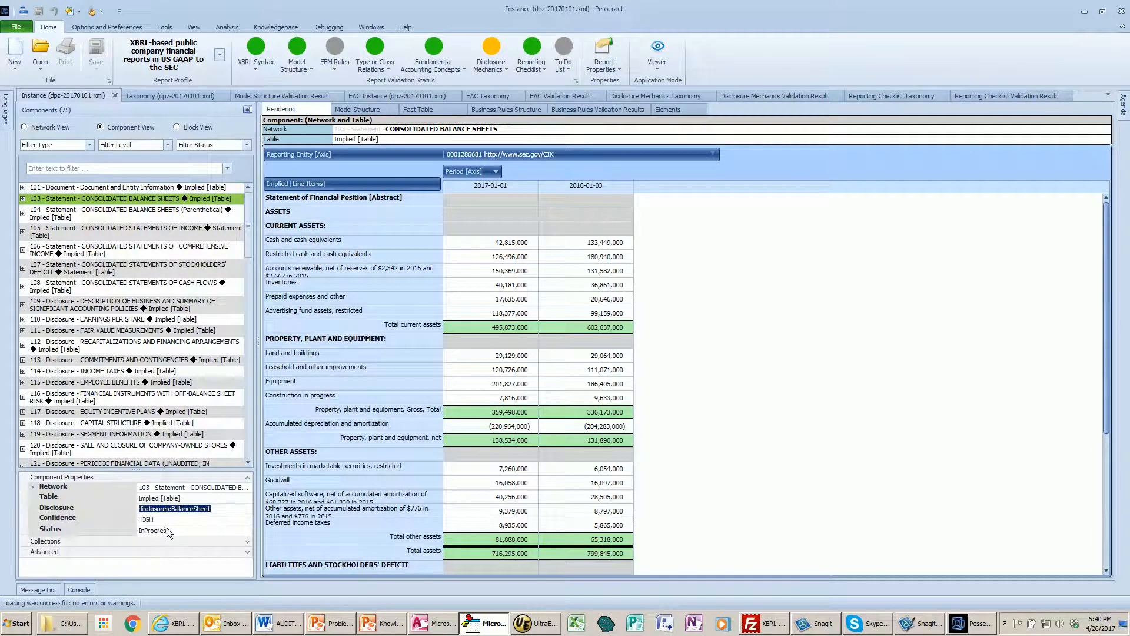
pyautogui.click(207, 517)
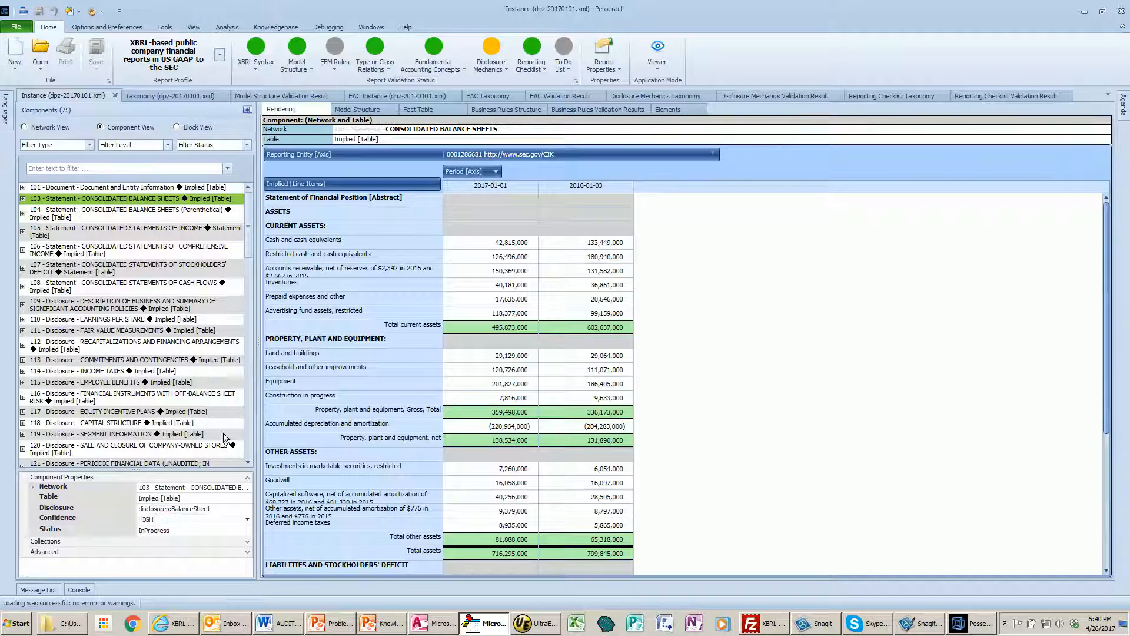
pyautogui.click(213, 508)
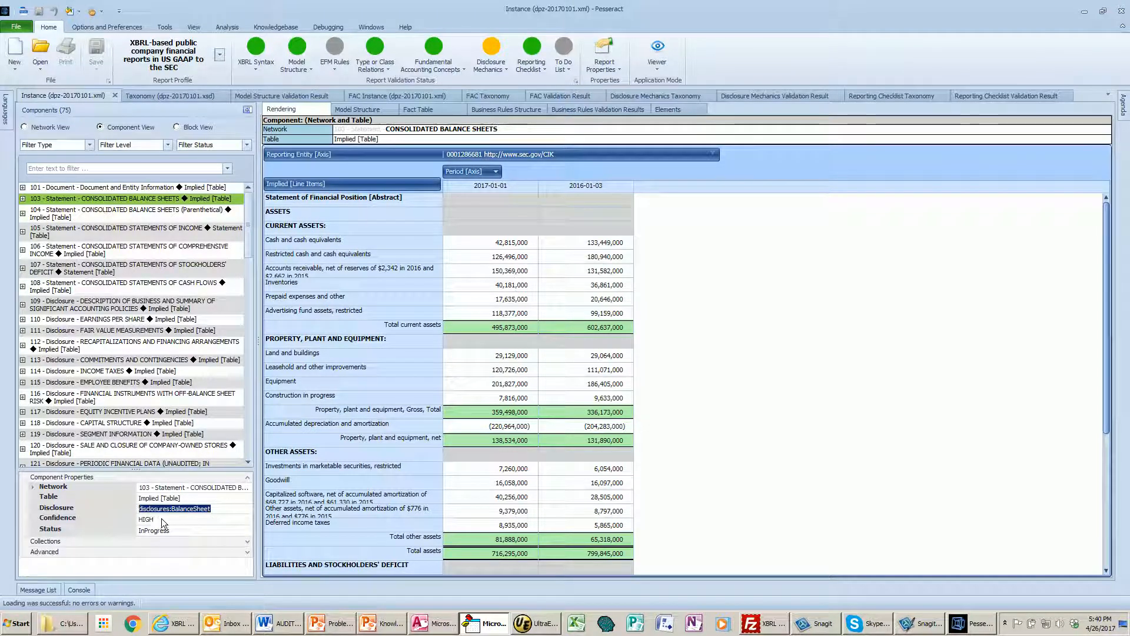
pyautogui.click(162, 518)
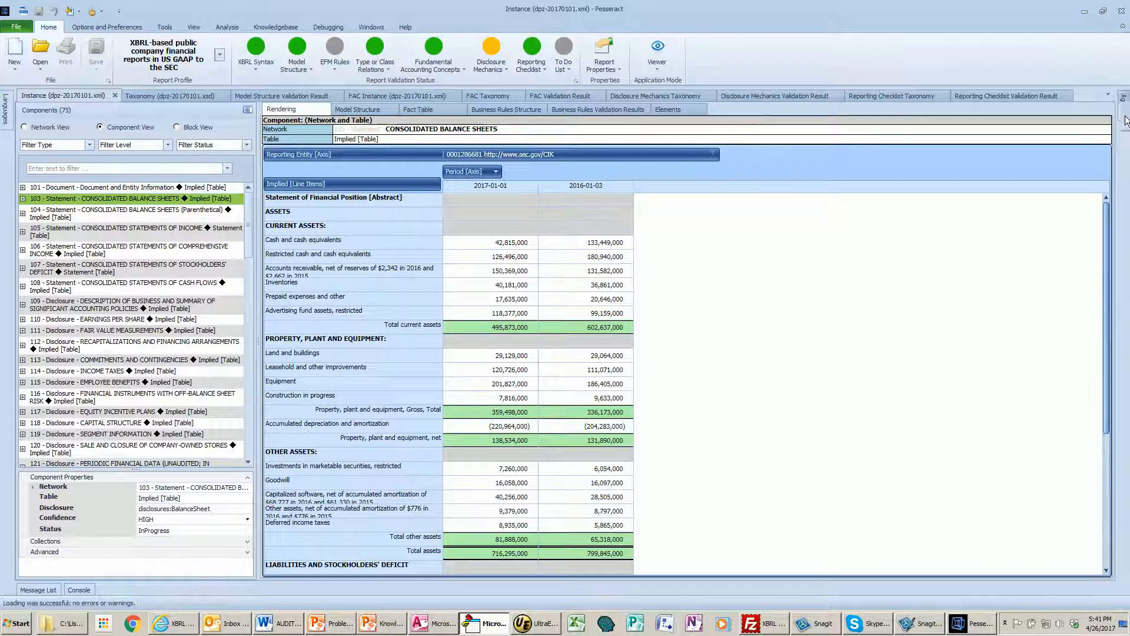
# - Pin the Agenda open and delete the 105 - Statement - CONSOLIDATED STATEMENTS OF INCOME component from the report
pyautogui.moveTo(1124, 118)
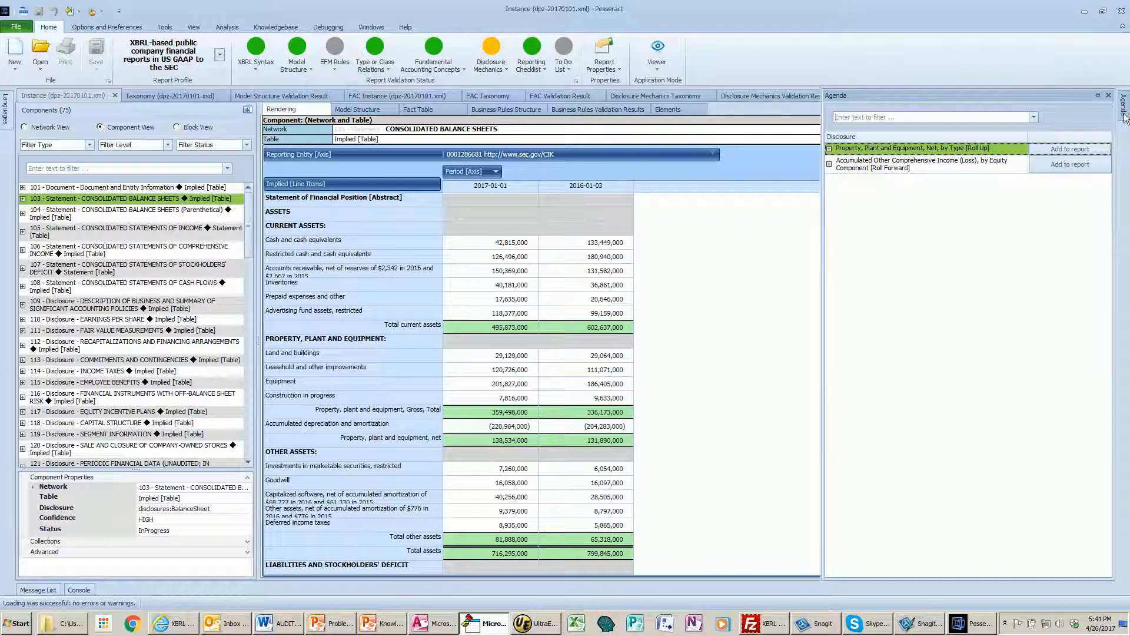
pyautogui.click(1097, 95)
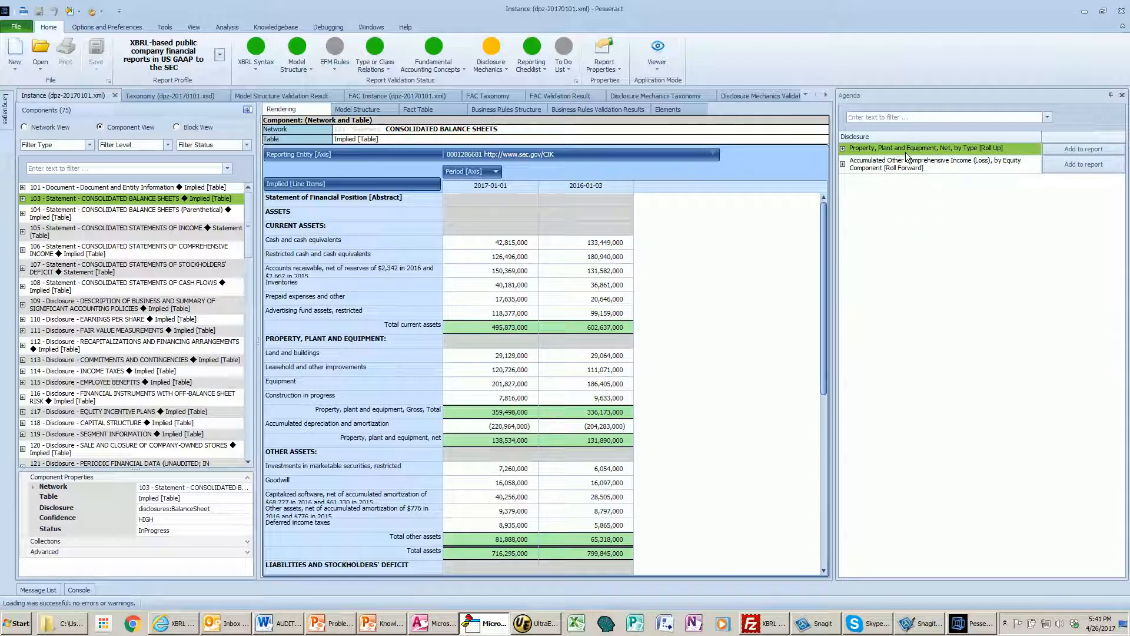
pyautogui.click(147, 236)
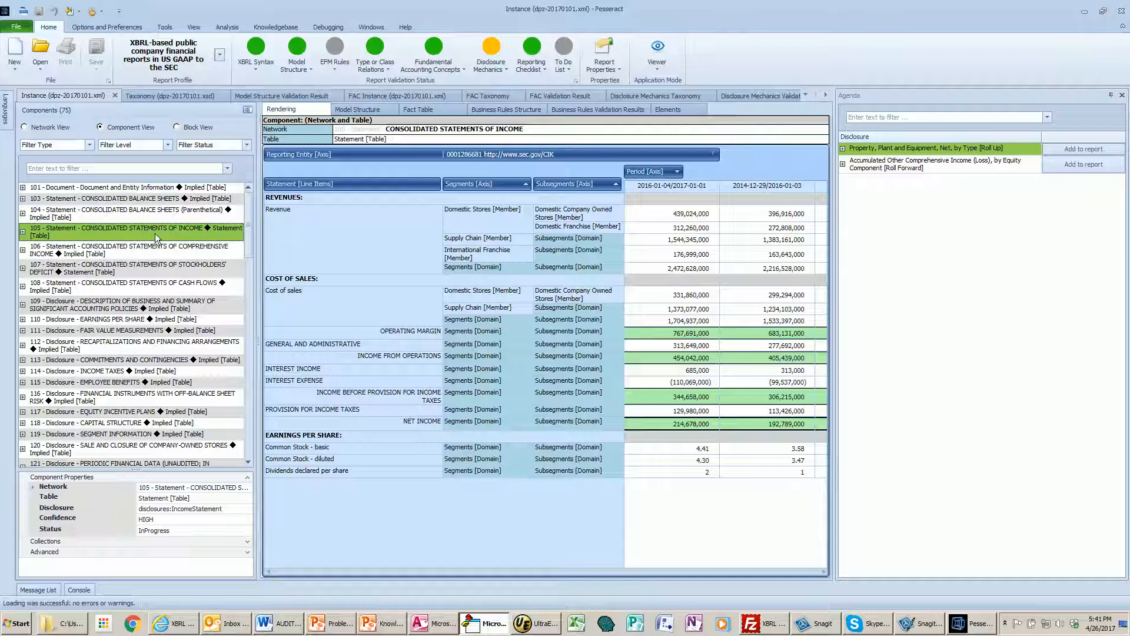
pyautogui.rightClick(157, 231)
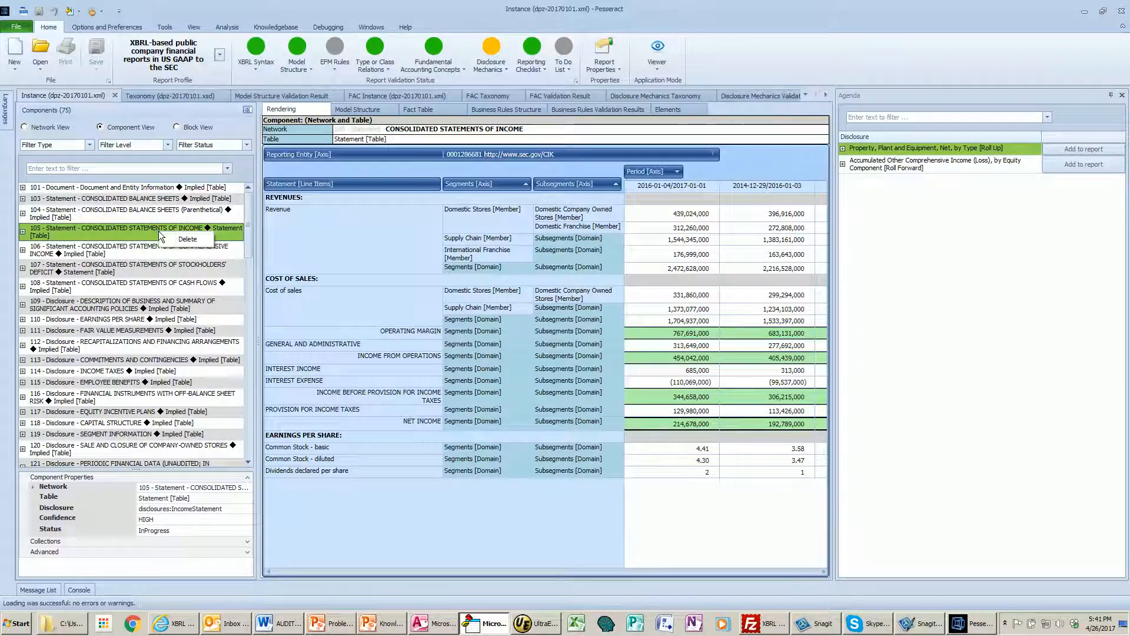
pyautogui.click(192, 240)
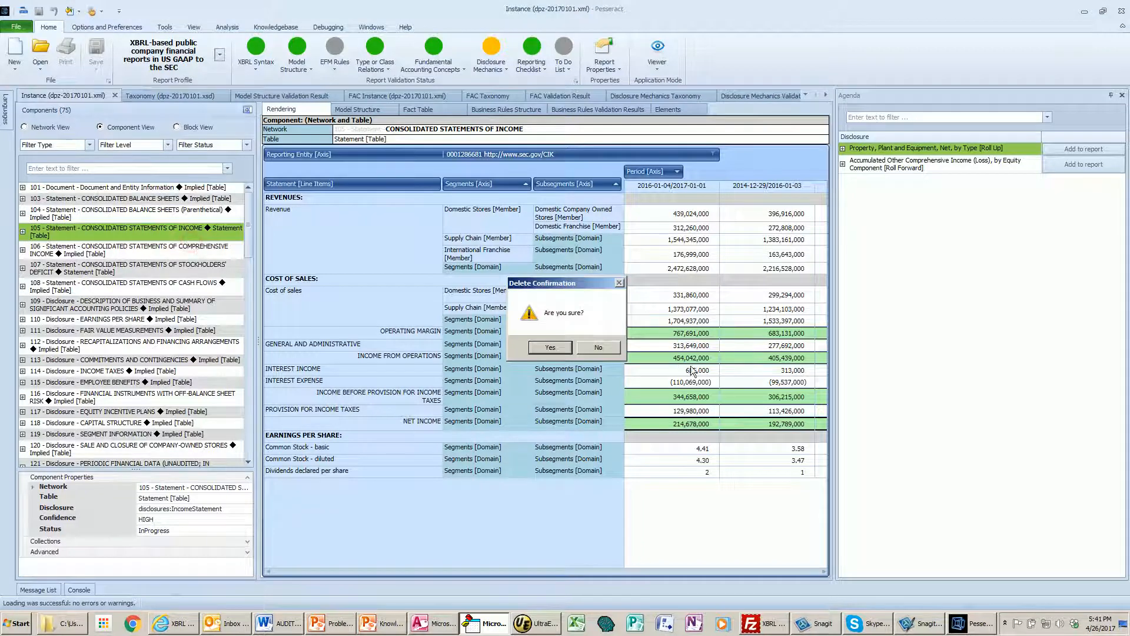
pyautogui.click(552, 349)
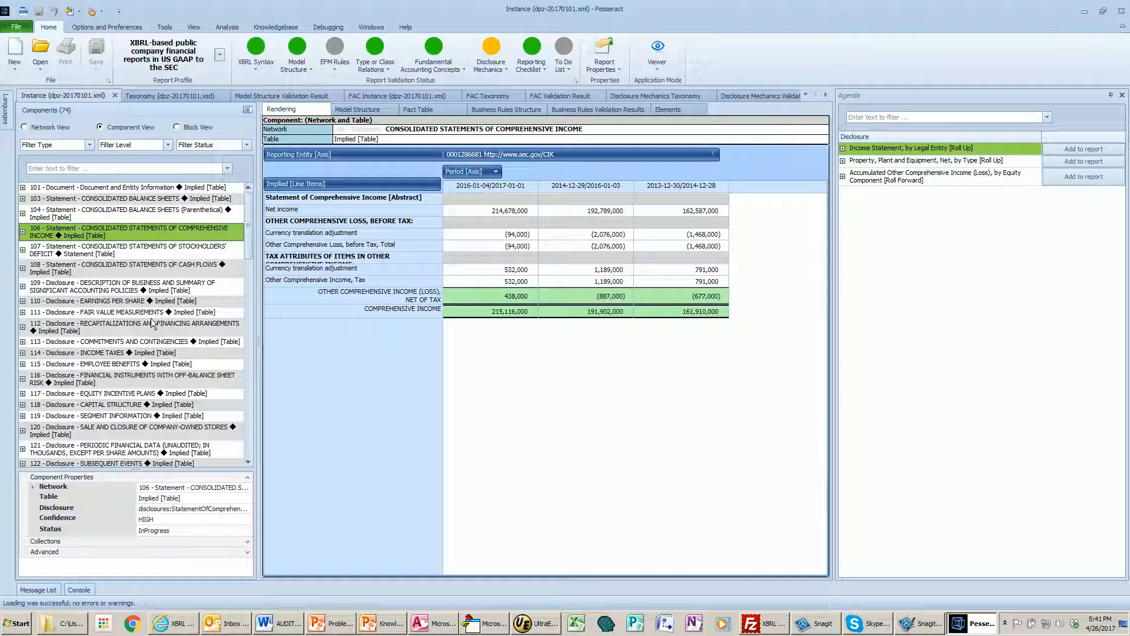
# - Delete the 109 - Disclosure - DESCRIPTION OF BUSINESS AND SUMMARY OF SIGNIFICANT ACCOUNTING POLICIES component from the report
pyautogui.click(191, 269)
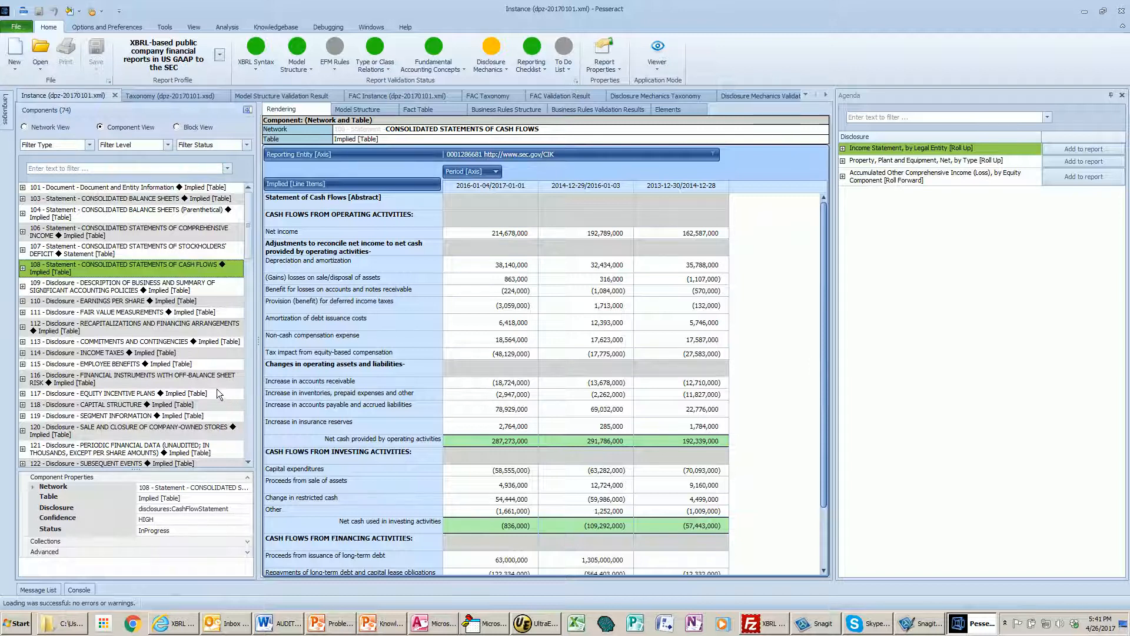
pyautogui.click(138, 287)
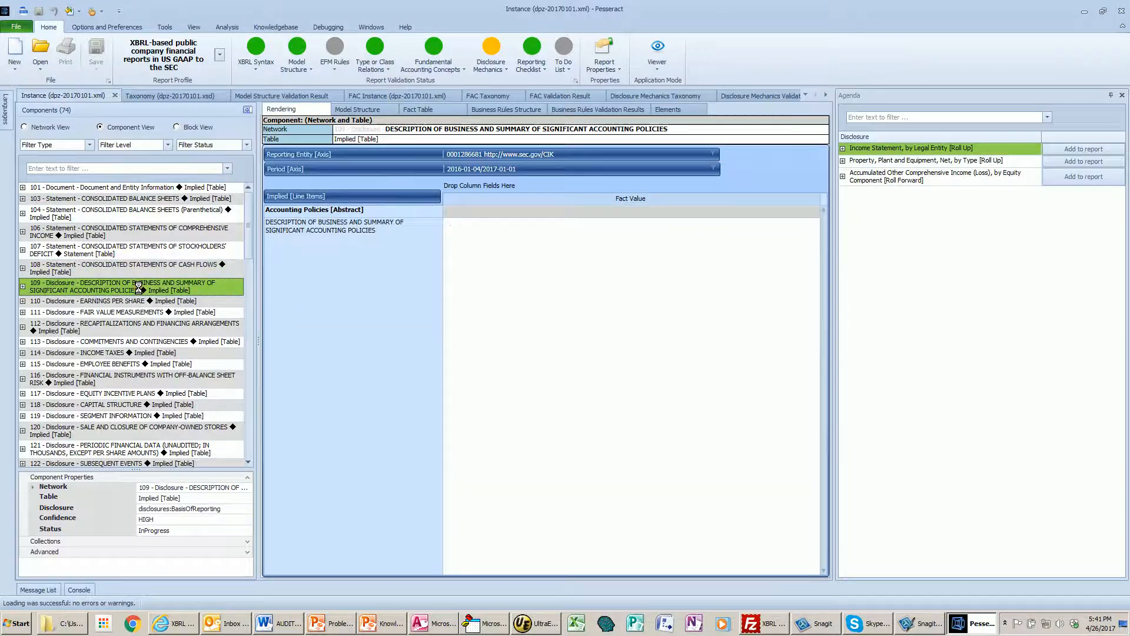
pyautogui.rightClick(139, 287)
pyautogui.click(168, 298)
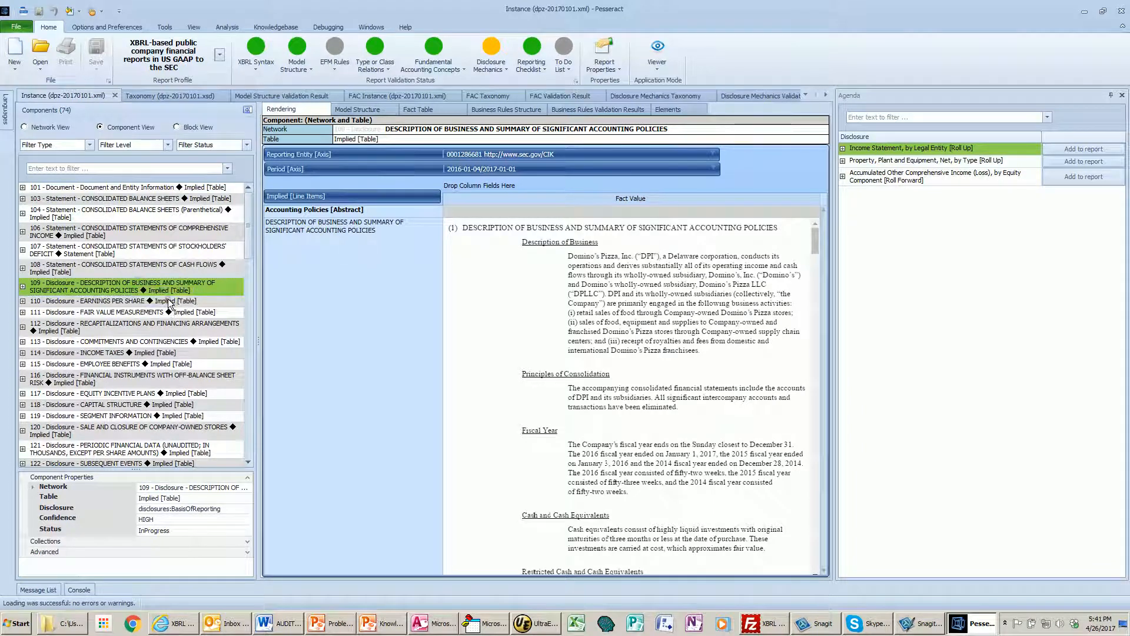
pyautogui.click(554, 351)
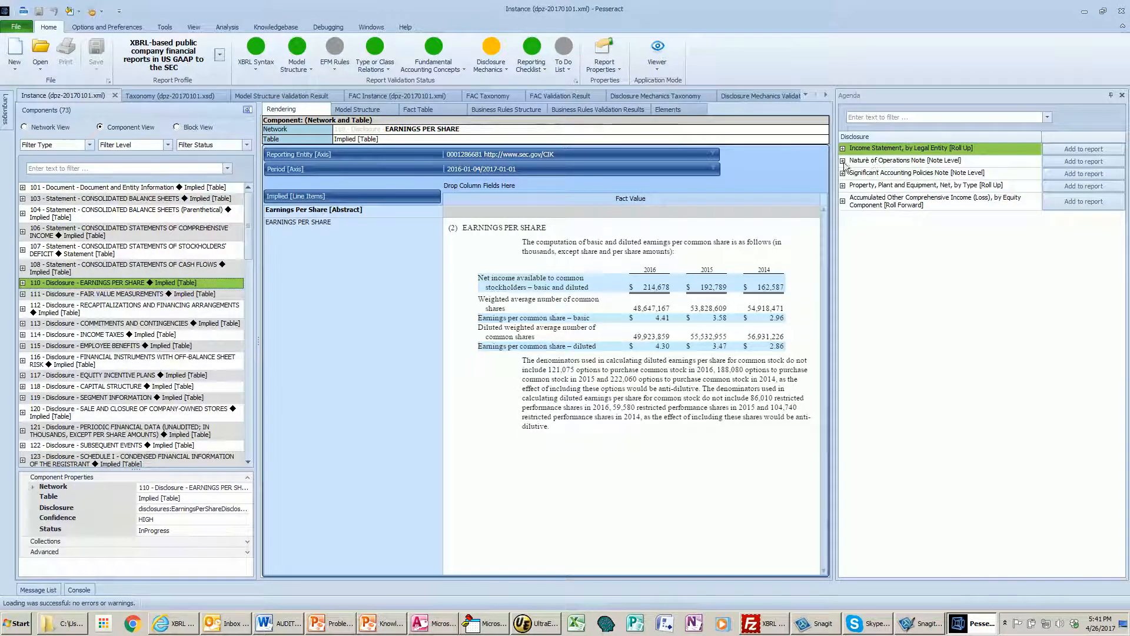
# - Select the Significant Accounting Policies Note [Note Level] agenda item and turn on the Suggest Disclosure Templates/Exemplars Agent
pyautogui.click(864, 174)
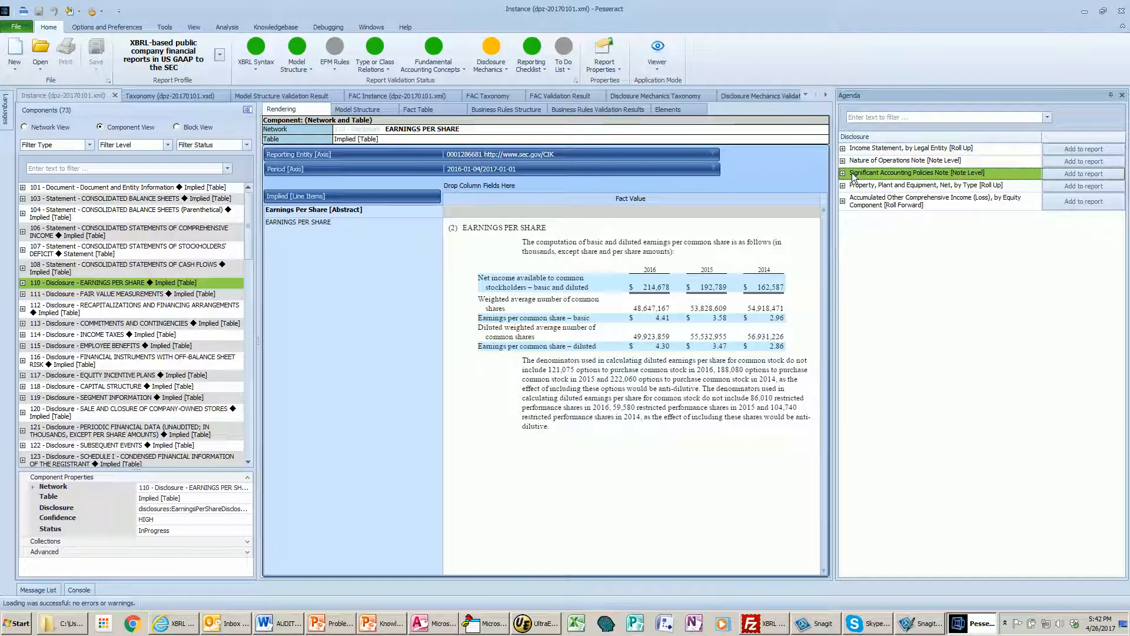
pyautogui.click(164, 30)
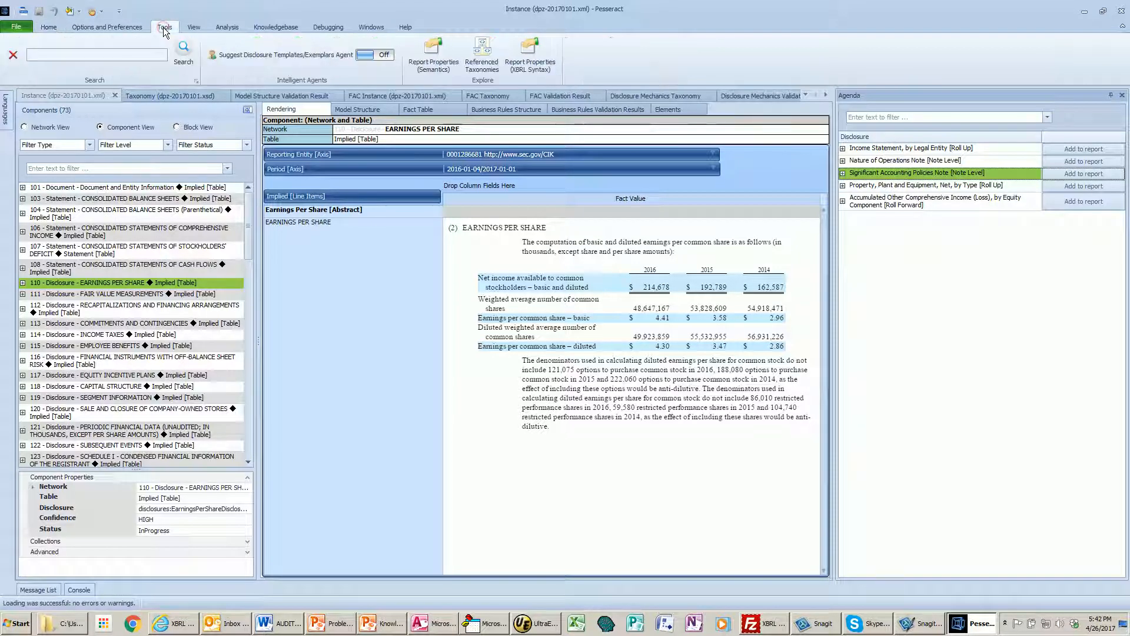
pyautogui.click(383, 56)
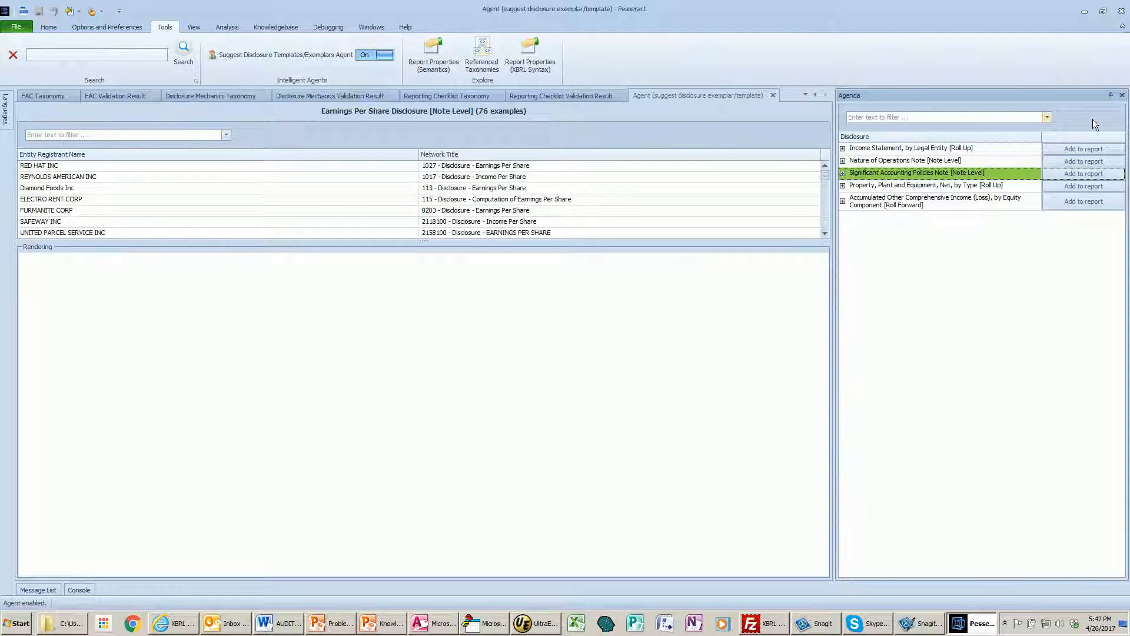
# - Collapse the pinned Agenda and display the RED HAT INC exemplar for the Earnings Per Share disclosure
pyautogui.click(1111, 95)
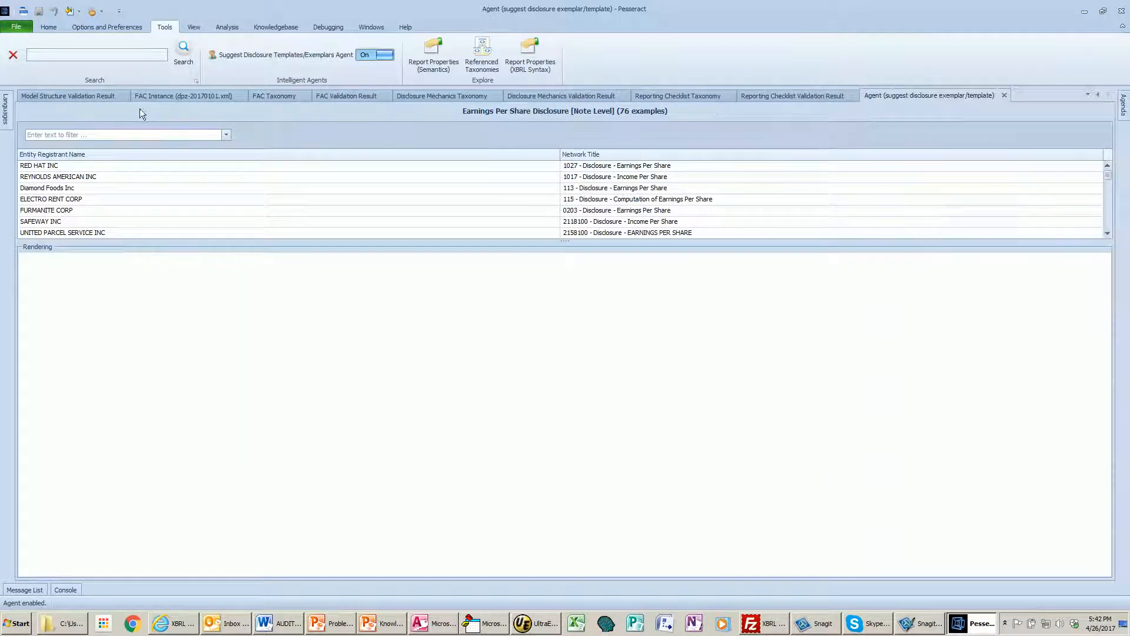
pyautogui.click(63, 167)
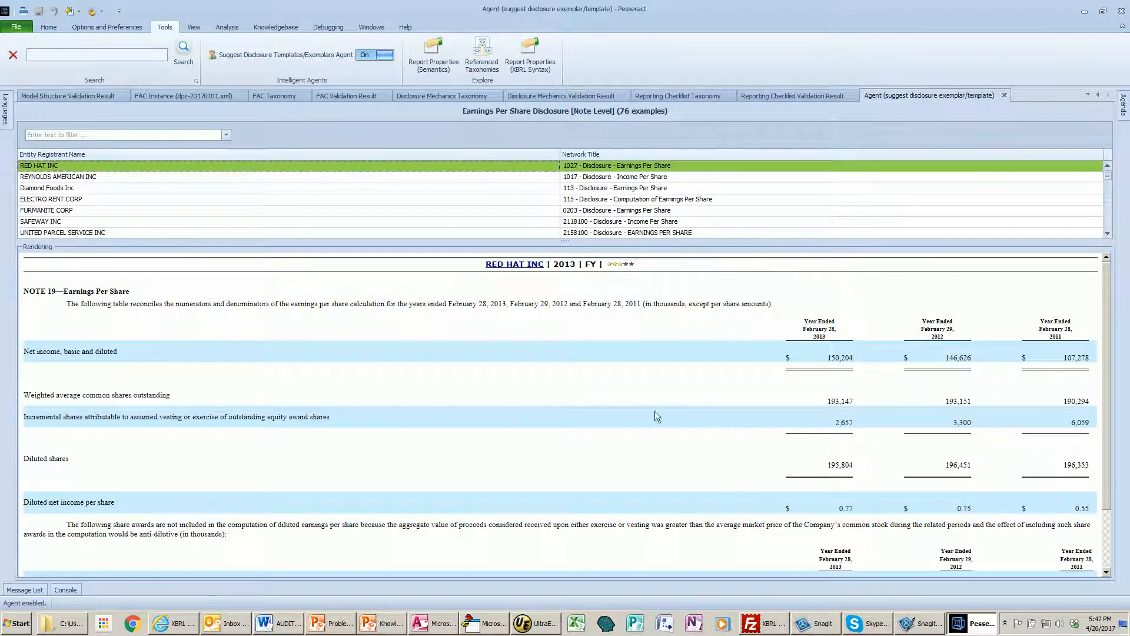
# - Select the 108 - Statement - CONSOLIDATED STATEMENTS OF CASH FLOWS component in the dpz-20170101.xml instance and show the agent's suggested exemplars for it
pyautogui.click(75, 94)
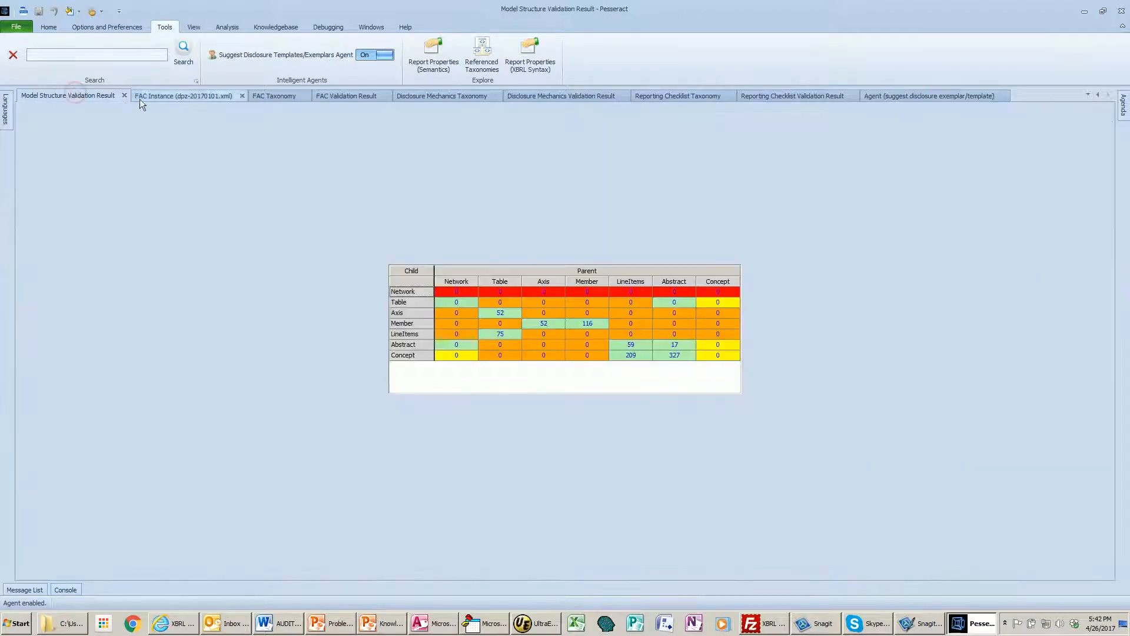
pyautogui.click(1087, 93)
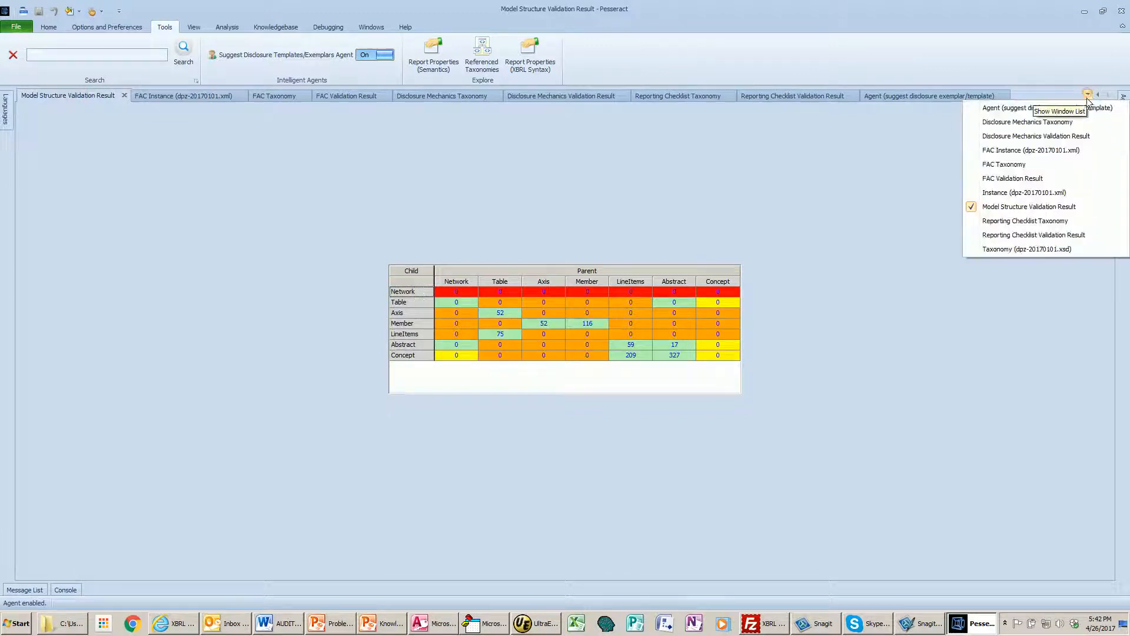
pyautogui.click(1030, 190)
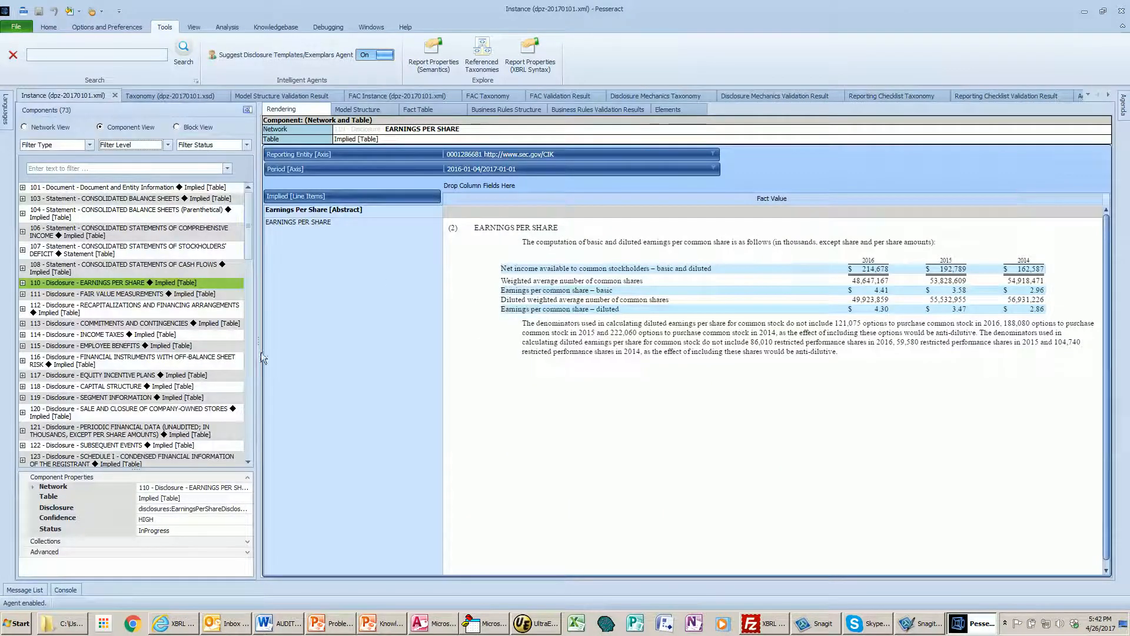
pyautogui.click(183, 267)
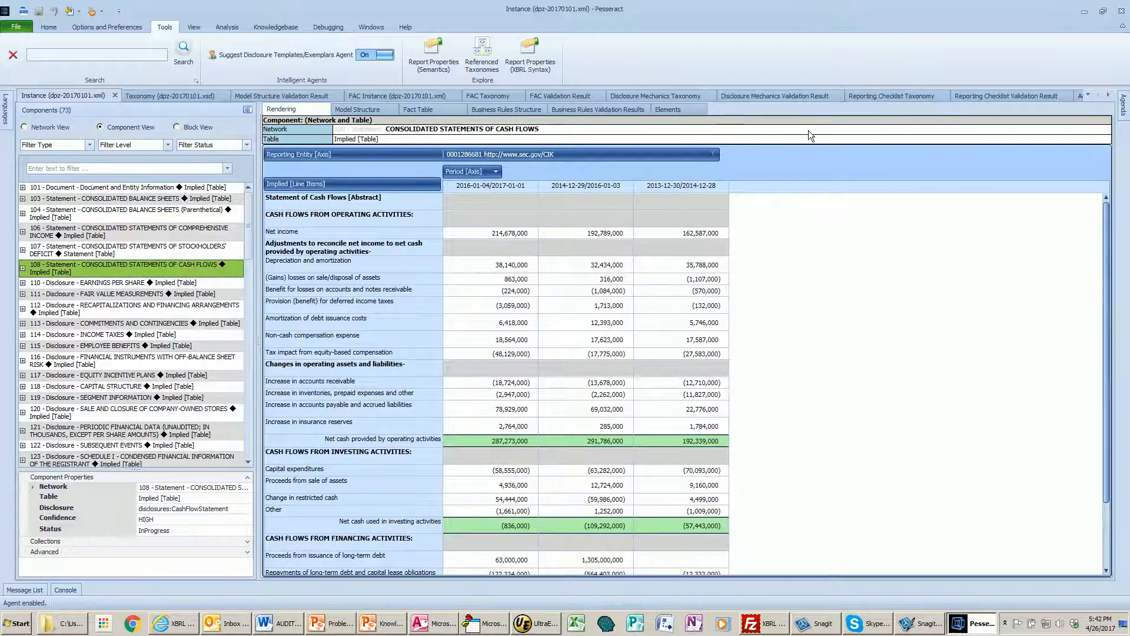
pyautogui.click(1087, 95)
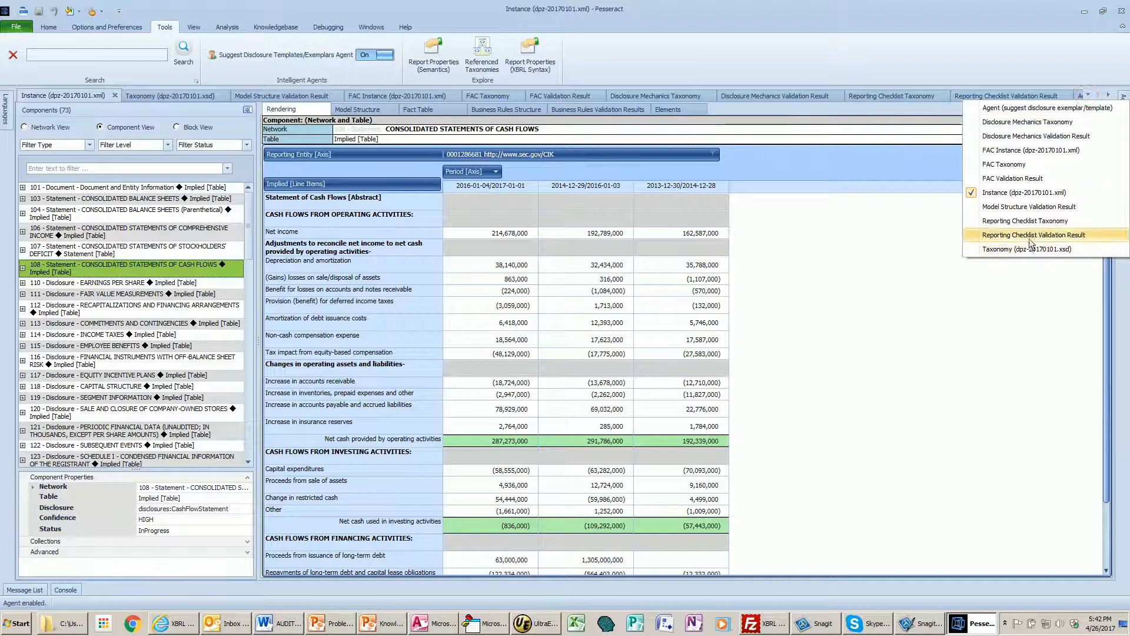
pyautogui.click(1062, 109)
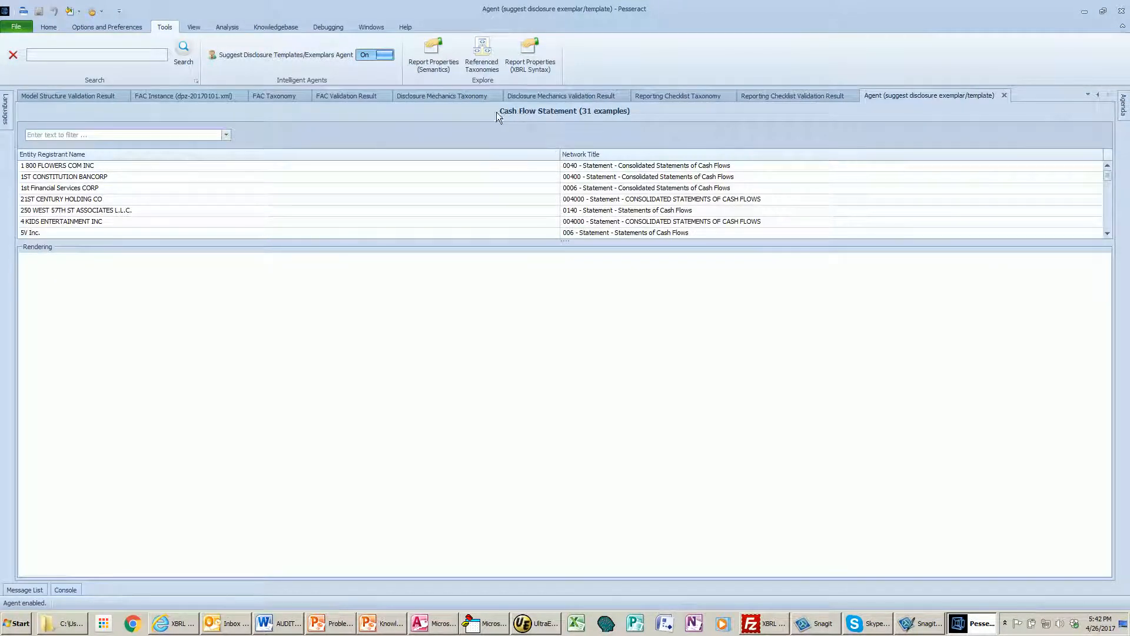
# - Browse cash flow statement exemplars from several companies, including 1 800 FLOWERS COM INC, 250 WEST 57TH ST ASSOCIATES L.L.C., 4 KIDS ENTERTAINMENT INC and Abtech Holdings, Inc
pyautogui.click(73, 176)
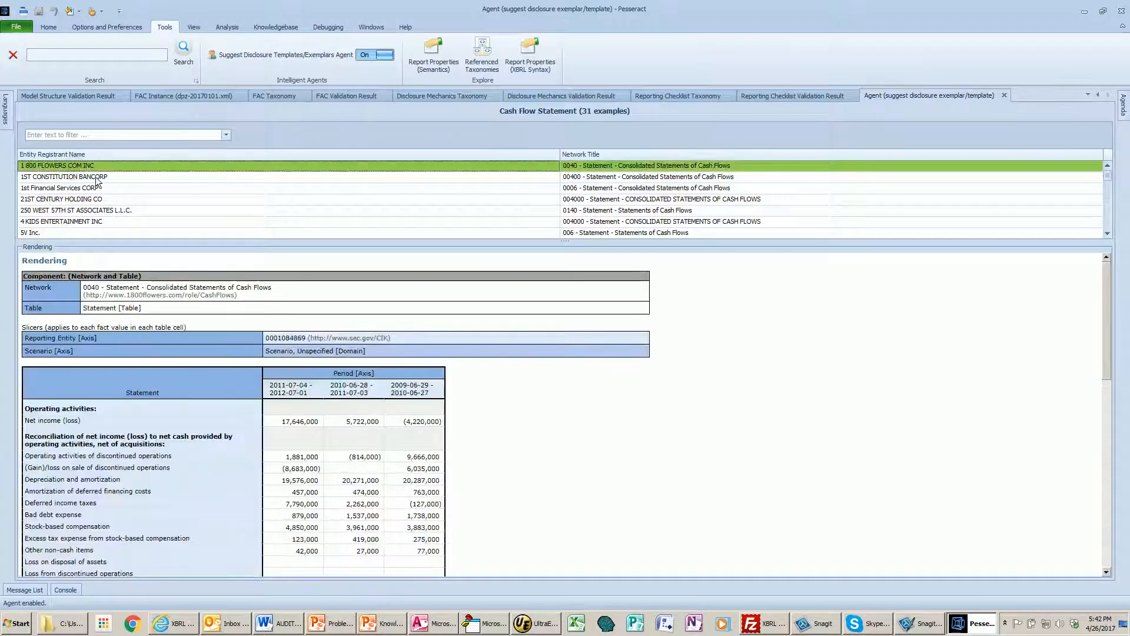
pyautogui.click(101, 189)
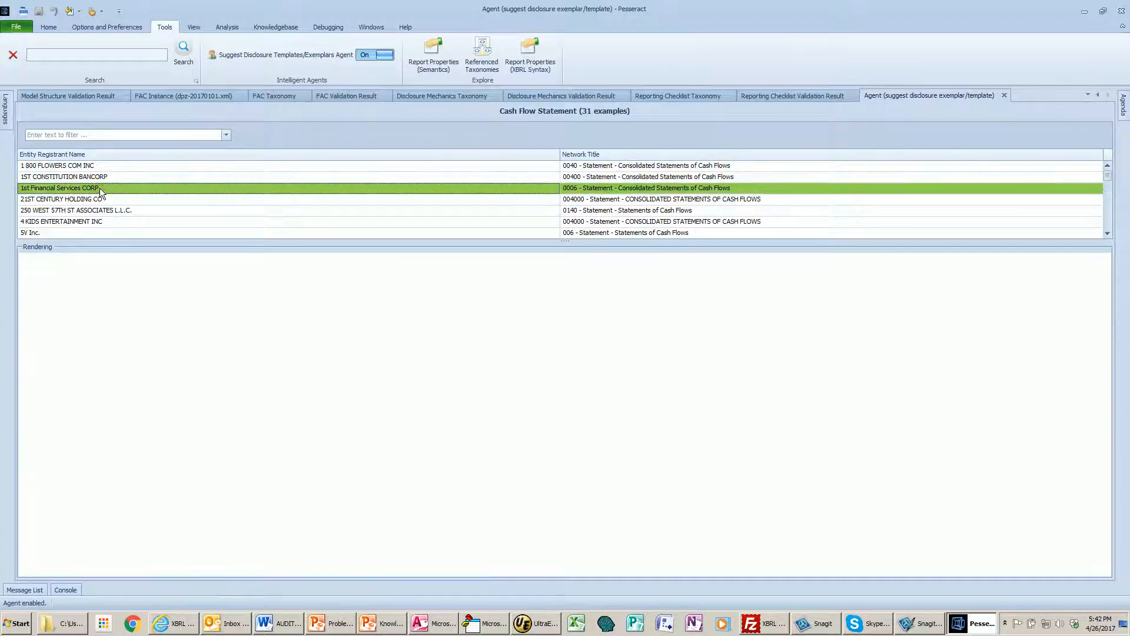
pyautogui.click(111, 200)
pyautogui.click(117, 209)
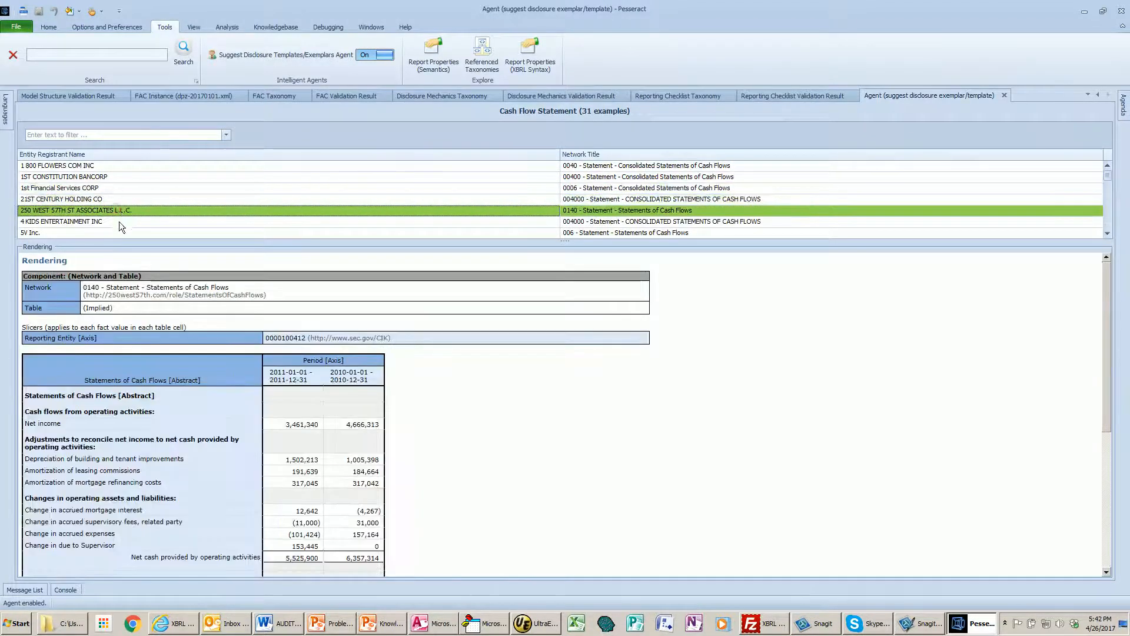
pyautogui.click(119, 221)
pyautogui.scroll(-3, 119, 217)
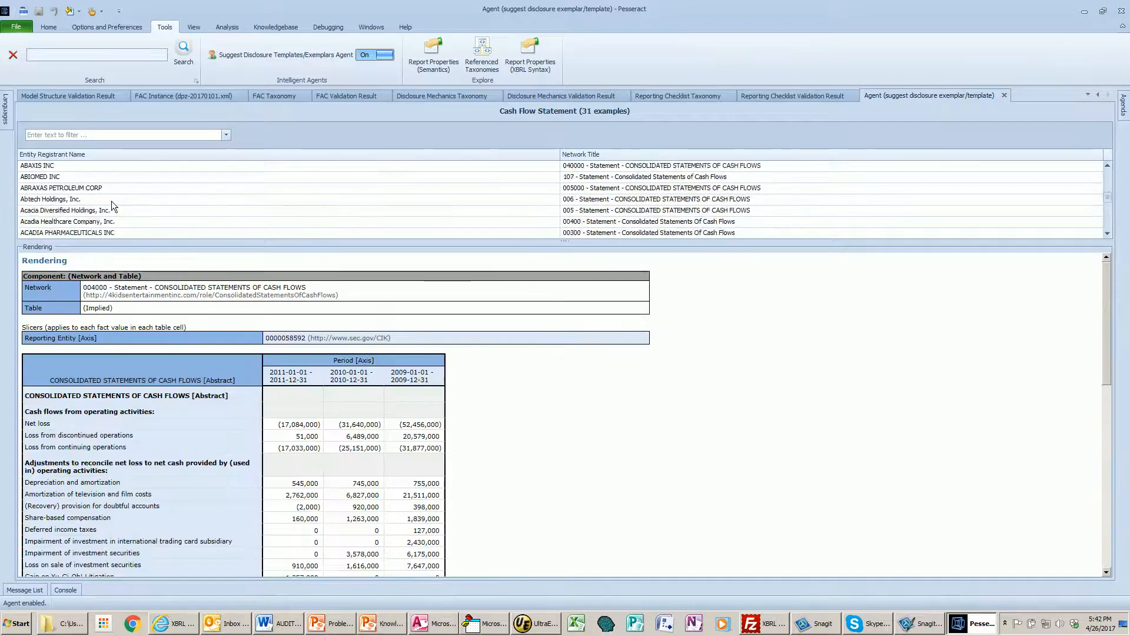
pyautogui.click(111, 200)
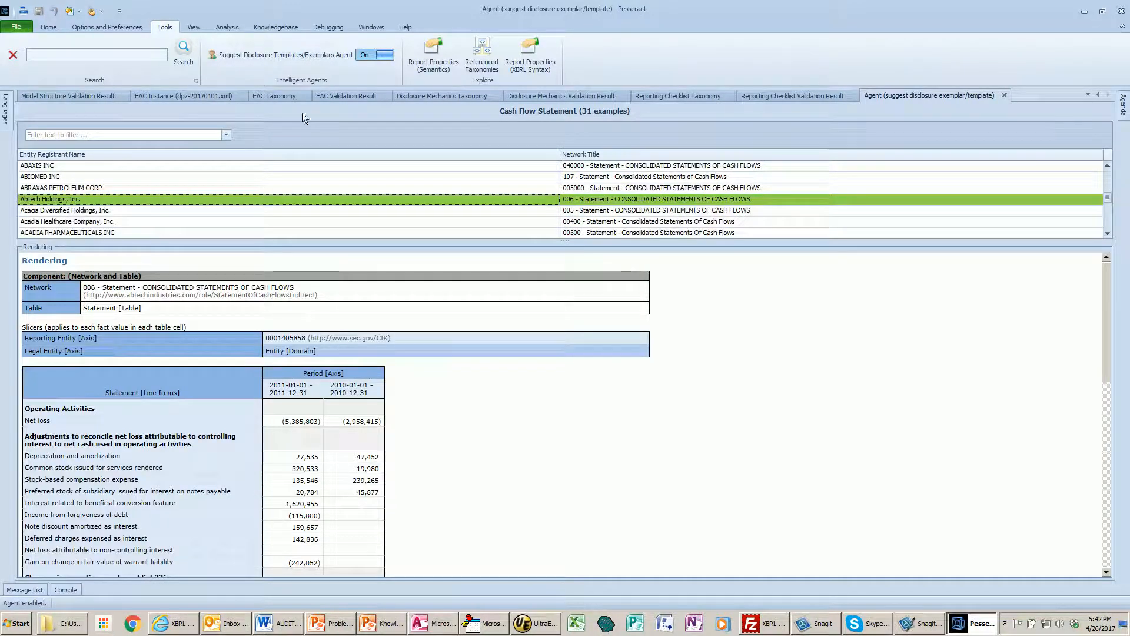
# - Return to the dpz-20170101.xml instance and inspect the cash flow component's Disclosure property and the available Knowledgebase metadata
pyautogui.click(1088, 95)
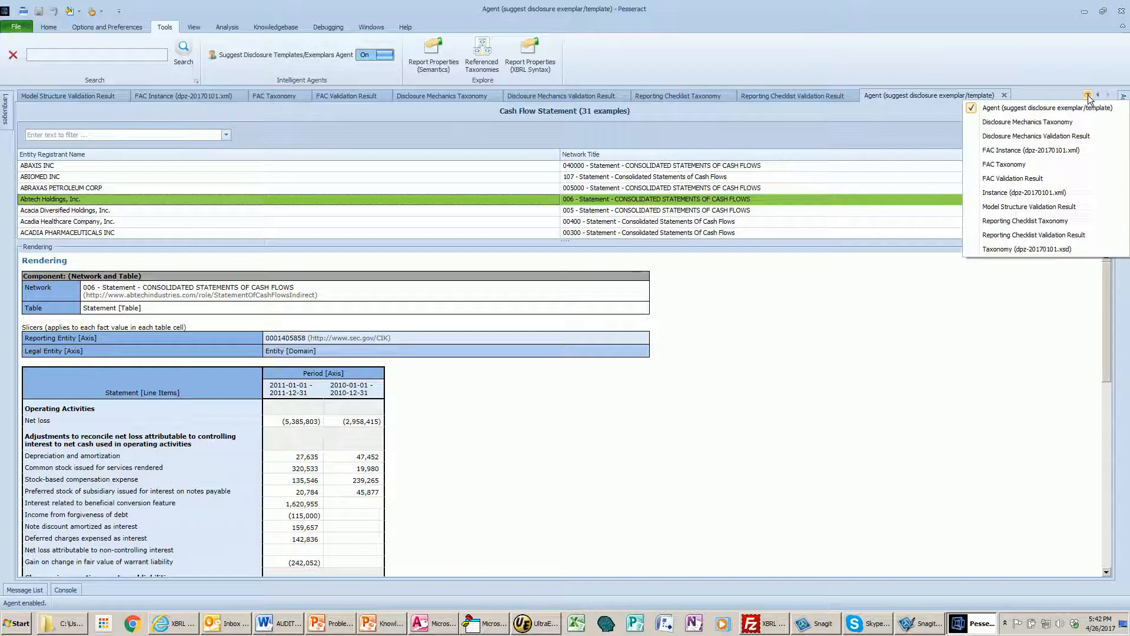
pyautogui.click(1007, 198)
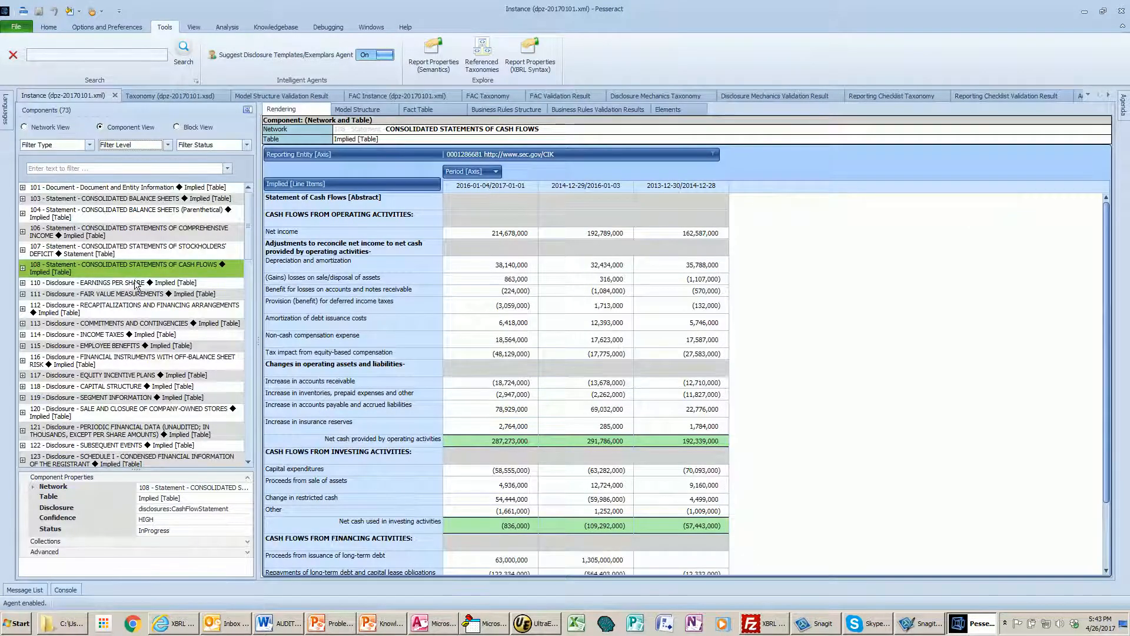
pyautogui.click(233, 509)
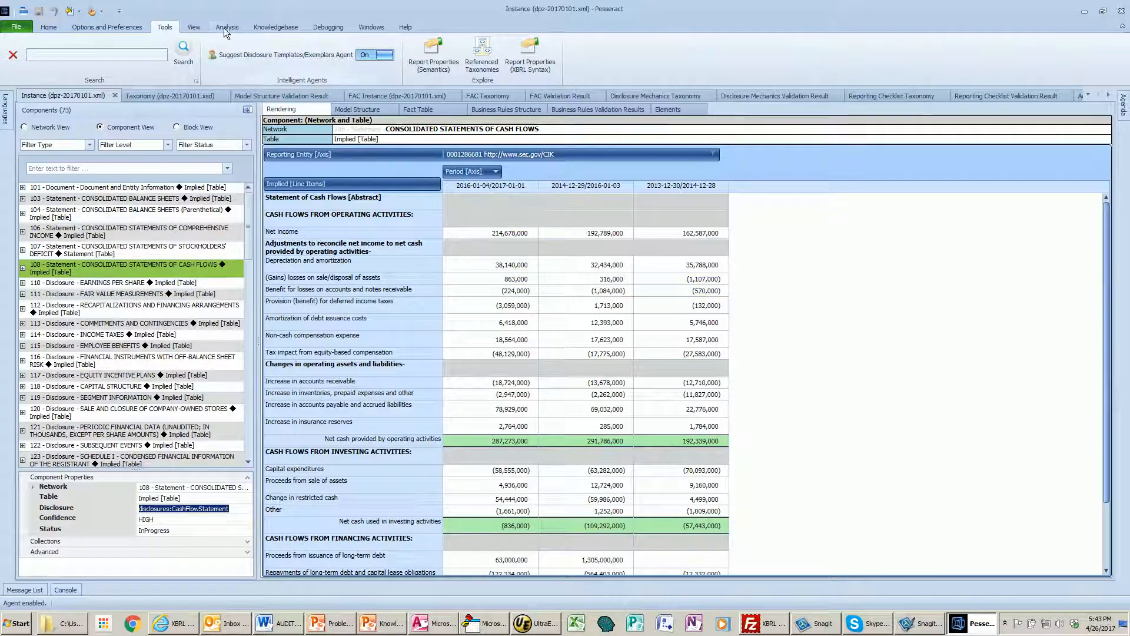
pyautogui.click(273, 28)
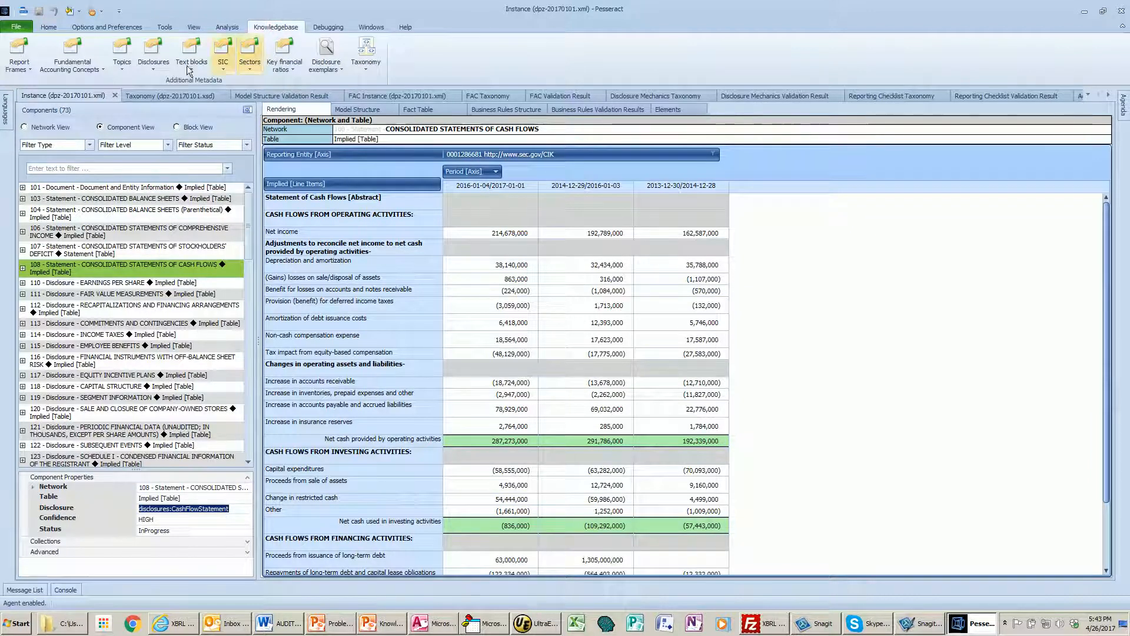
# - Review the report validation status and the FAC Validation Result, ending back at the dpz-20170101.xml instance
pyautogui.click(51, 29)
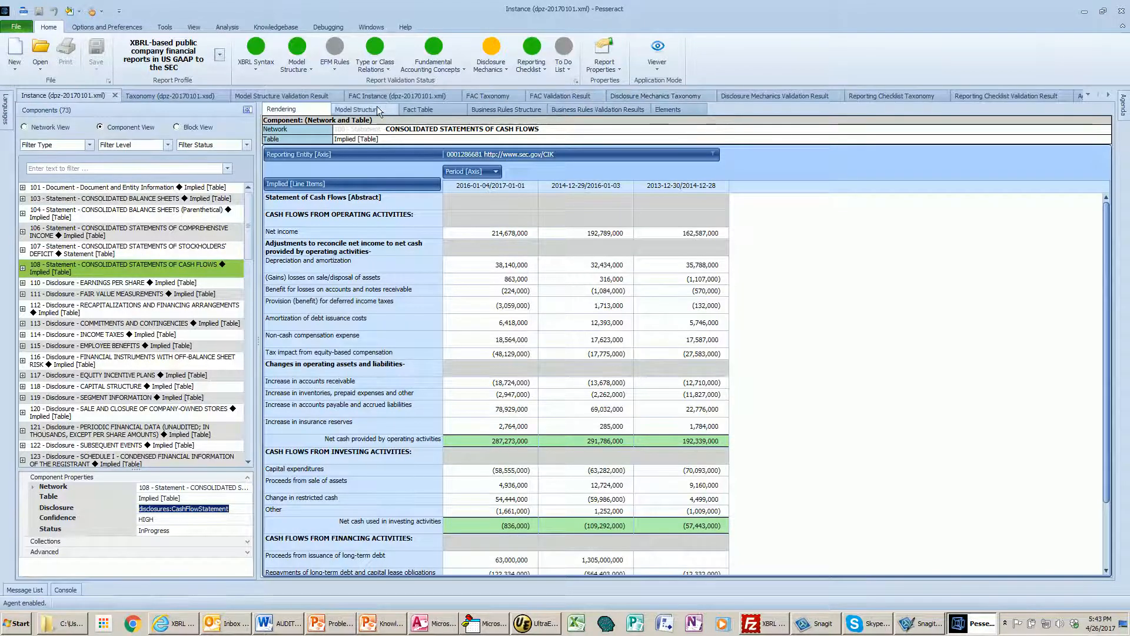
pyautogui.click(564, 95)
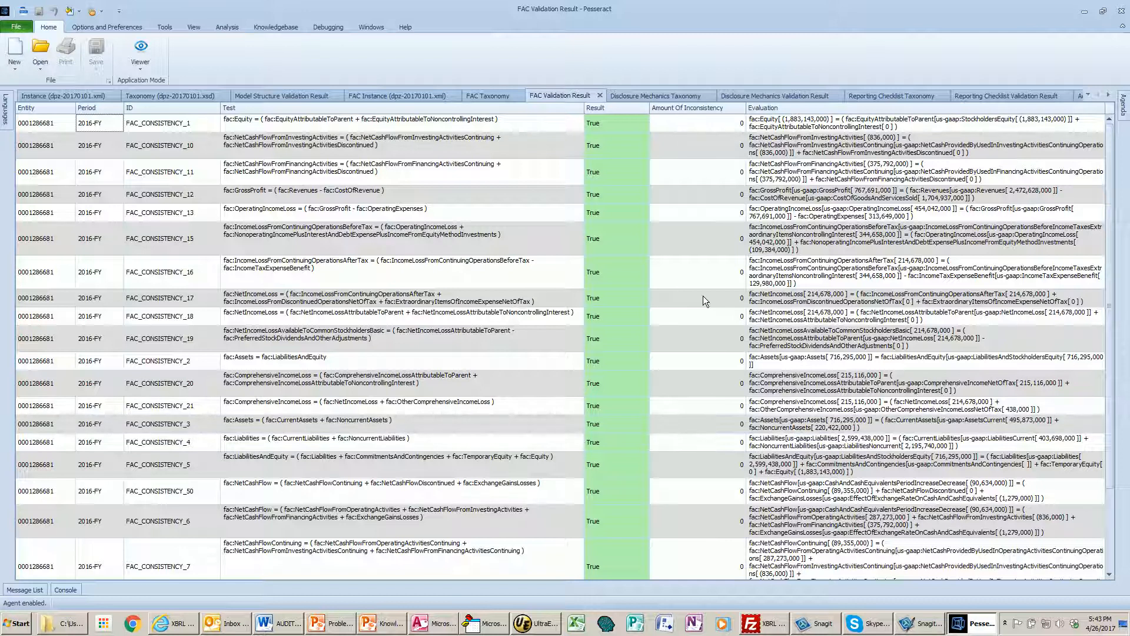
pyautogui.click(86, 97)
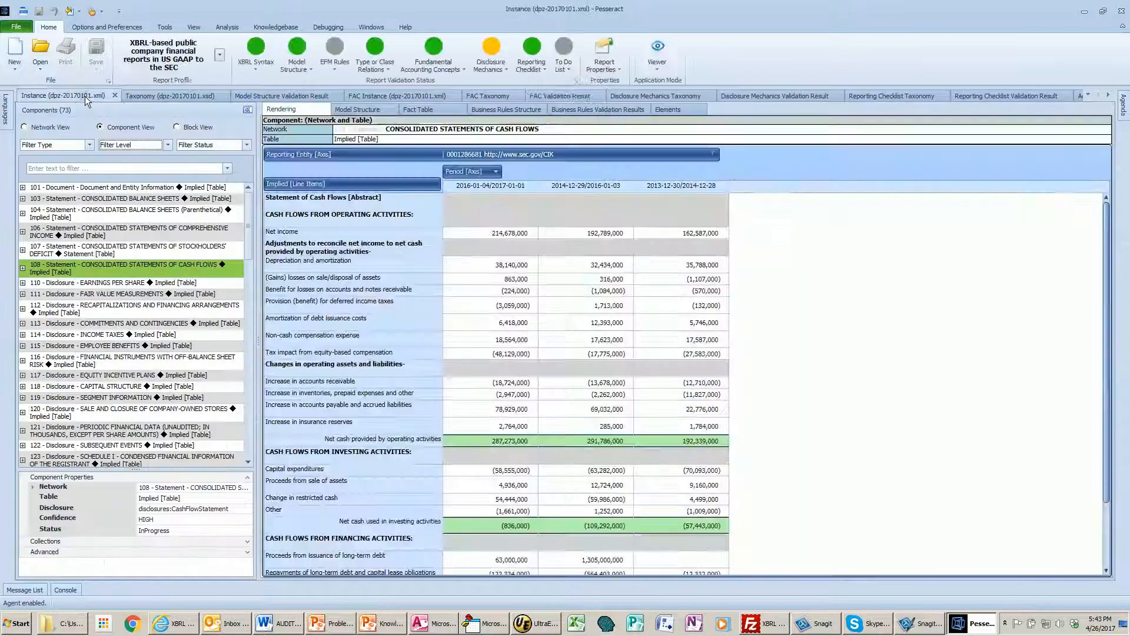